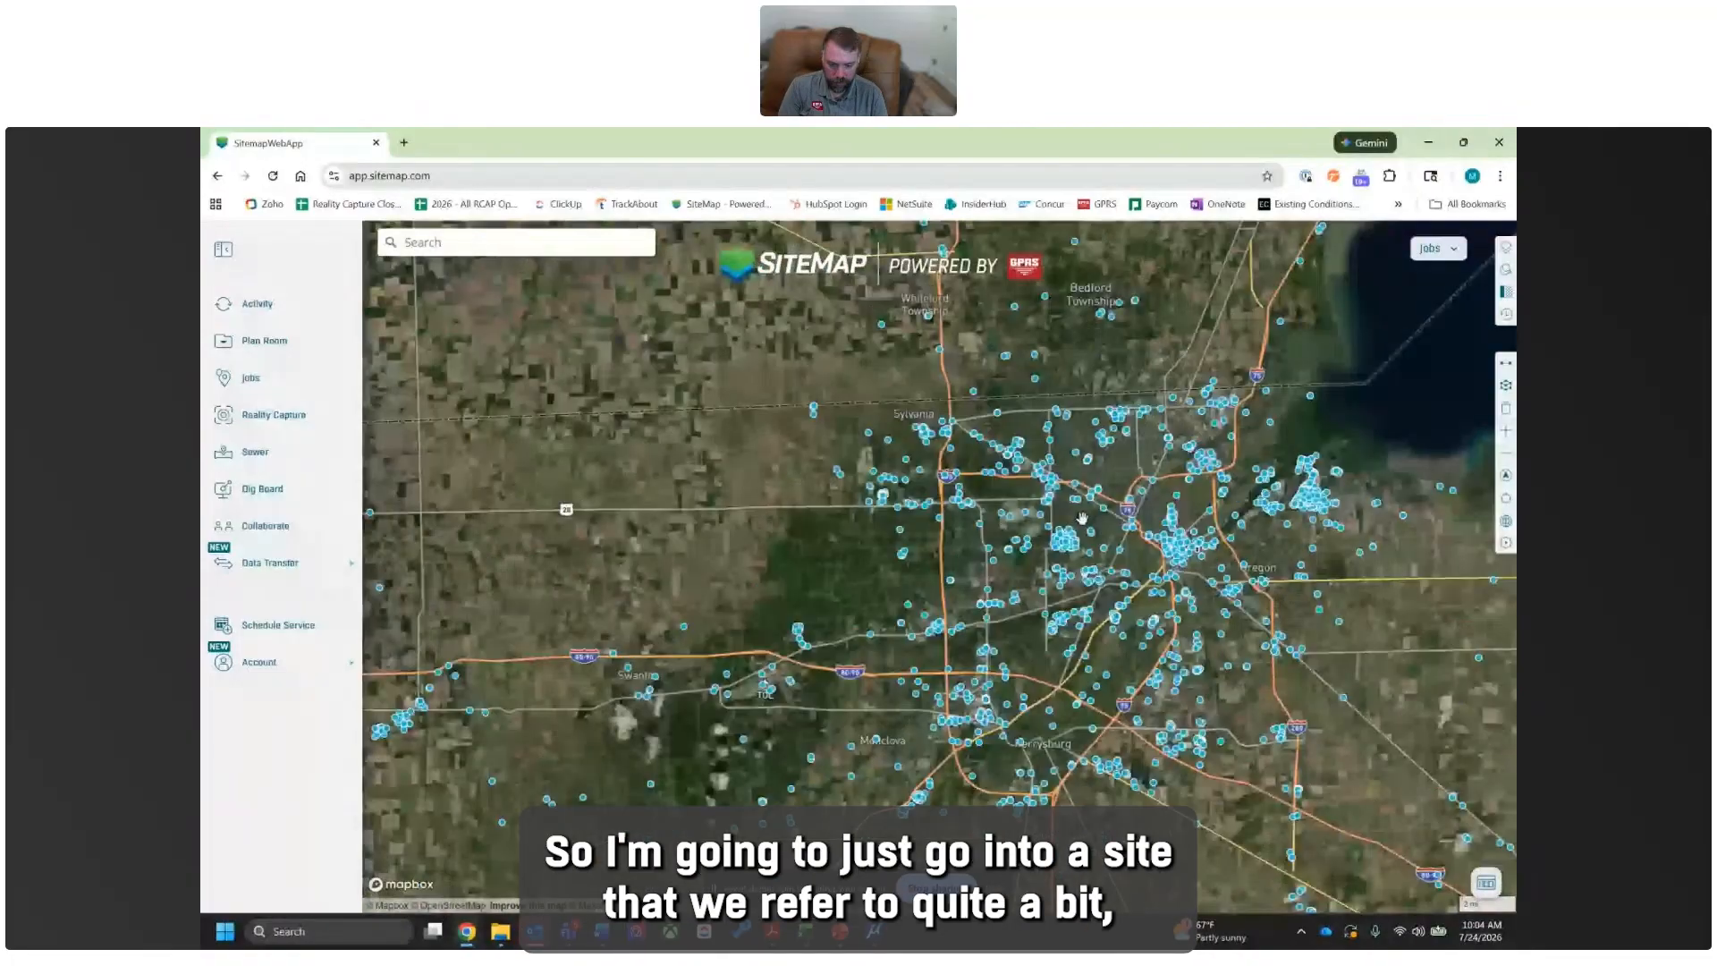
- Open the map printing tool for the parking lot beside Douglas Rd at The University of Toledo
scroll(1082, 518, "up", 5)
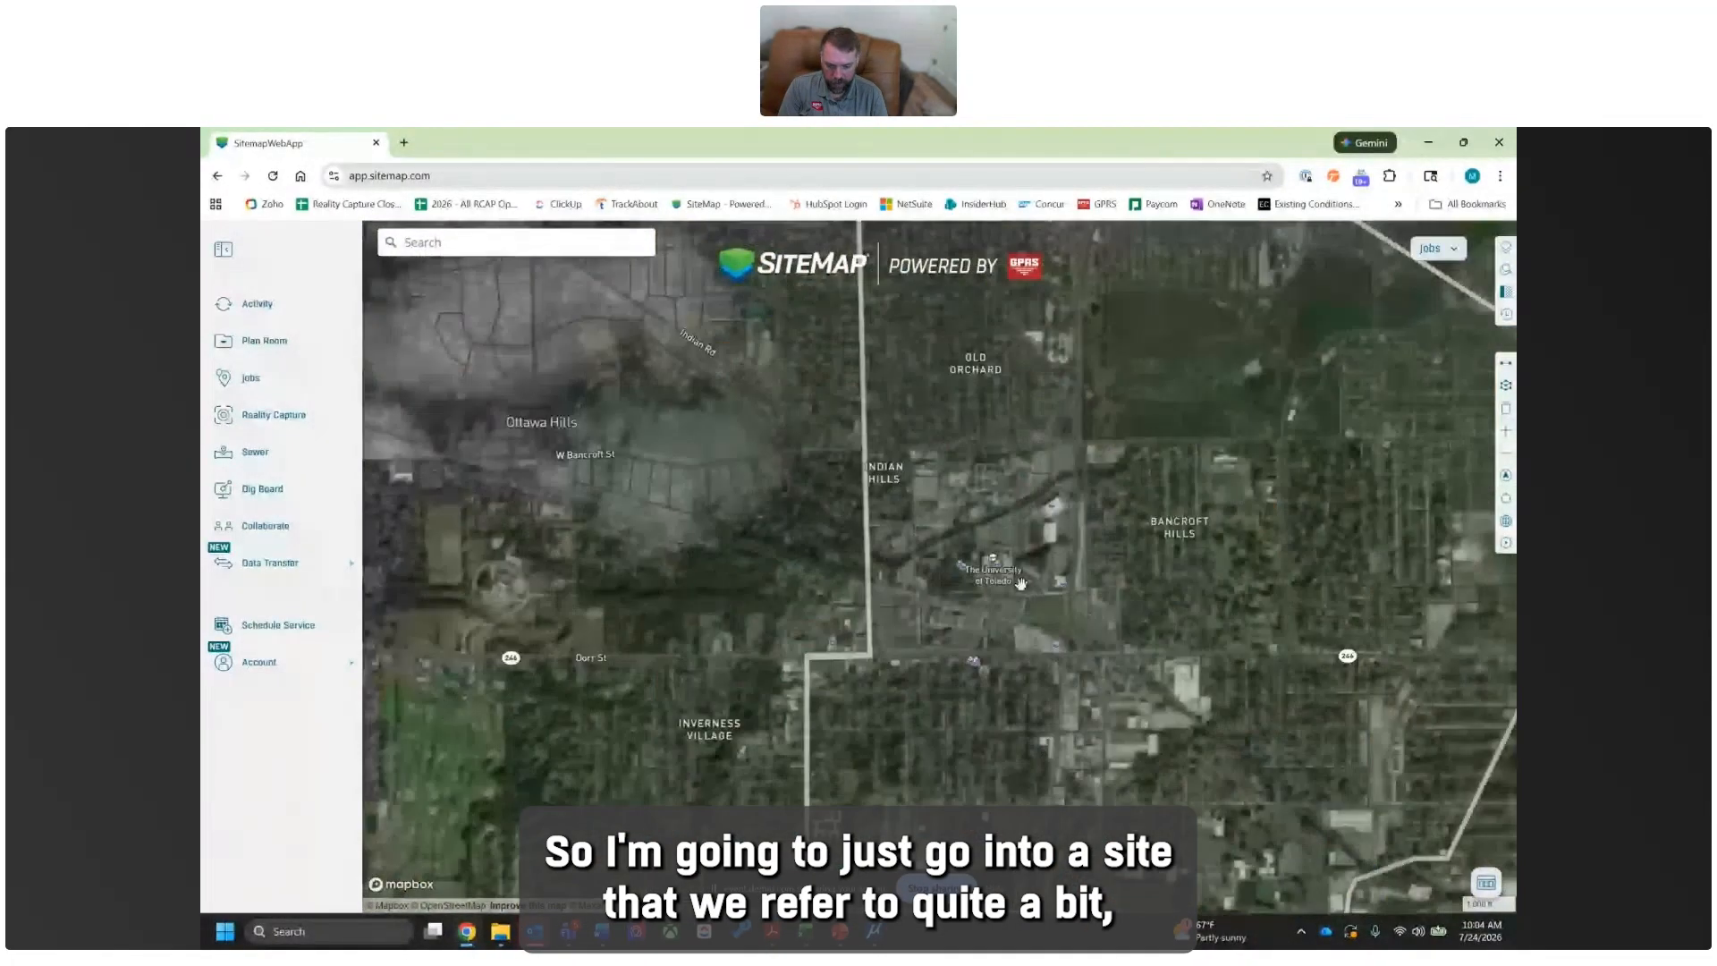
scroll(1020, 583, "up", 3)
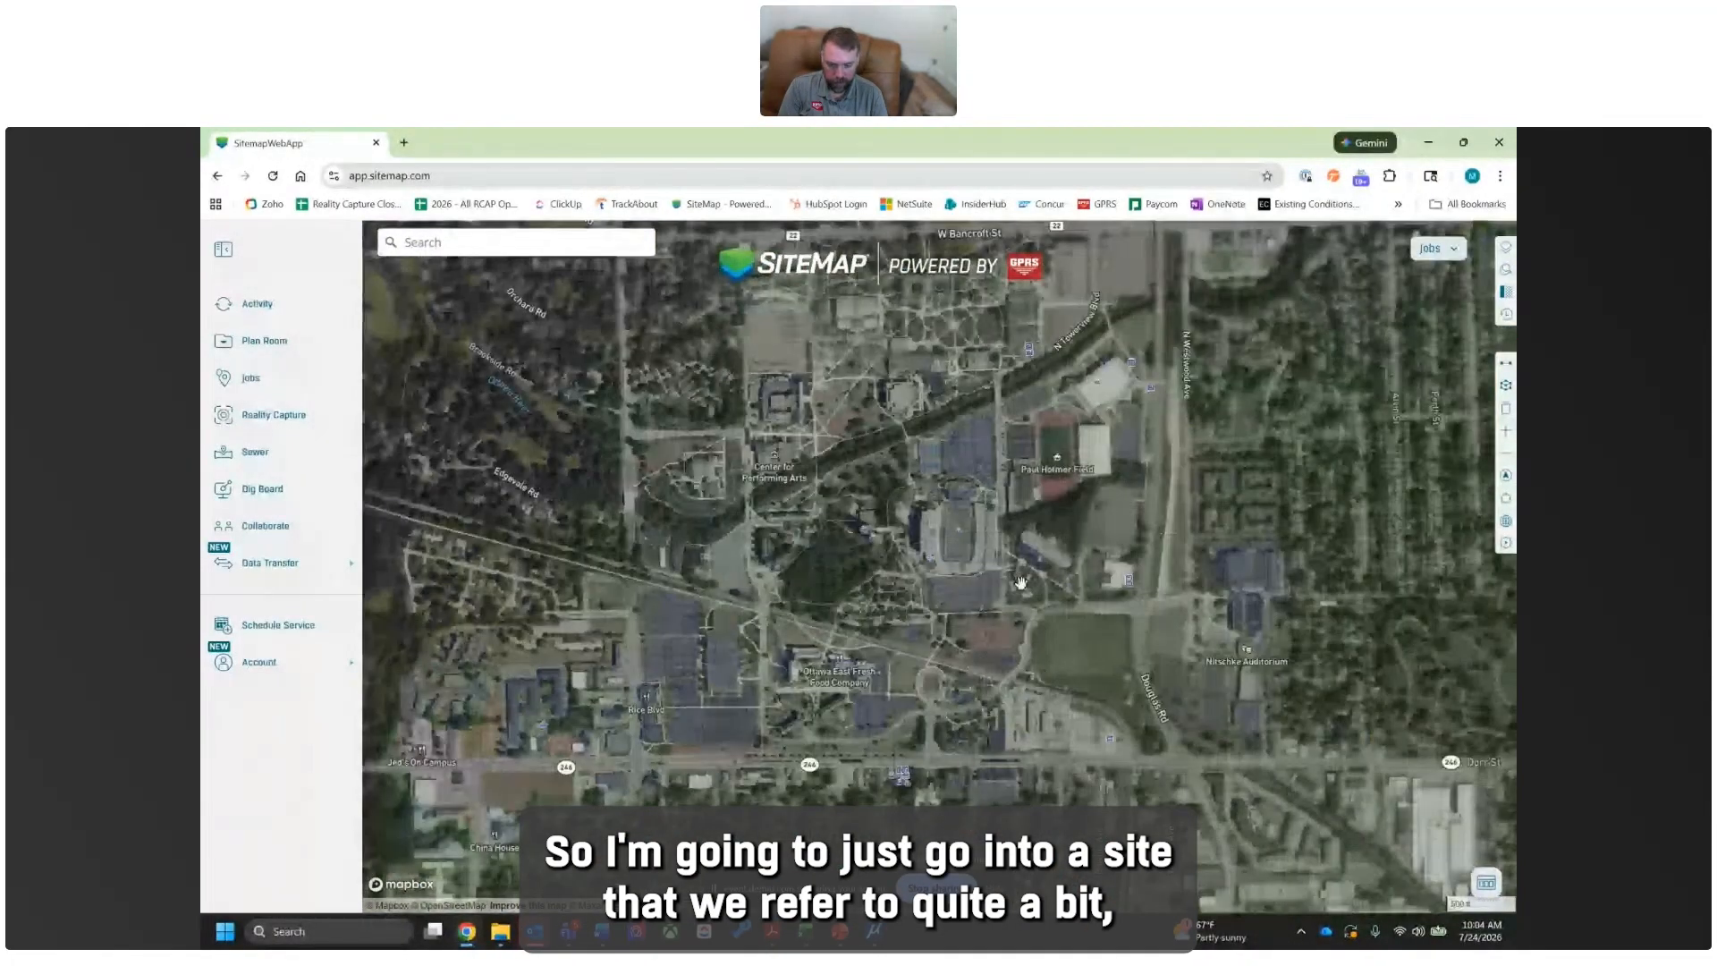
scroll(1132, 536, "up", 3)
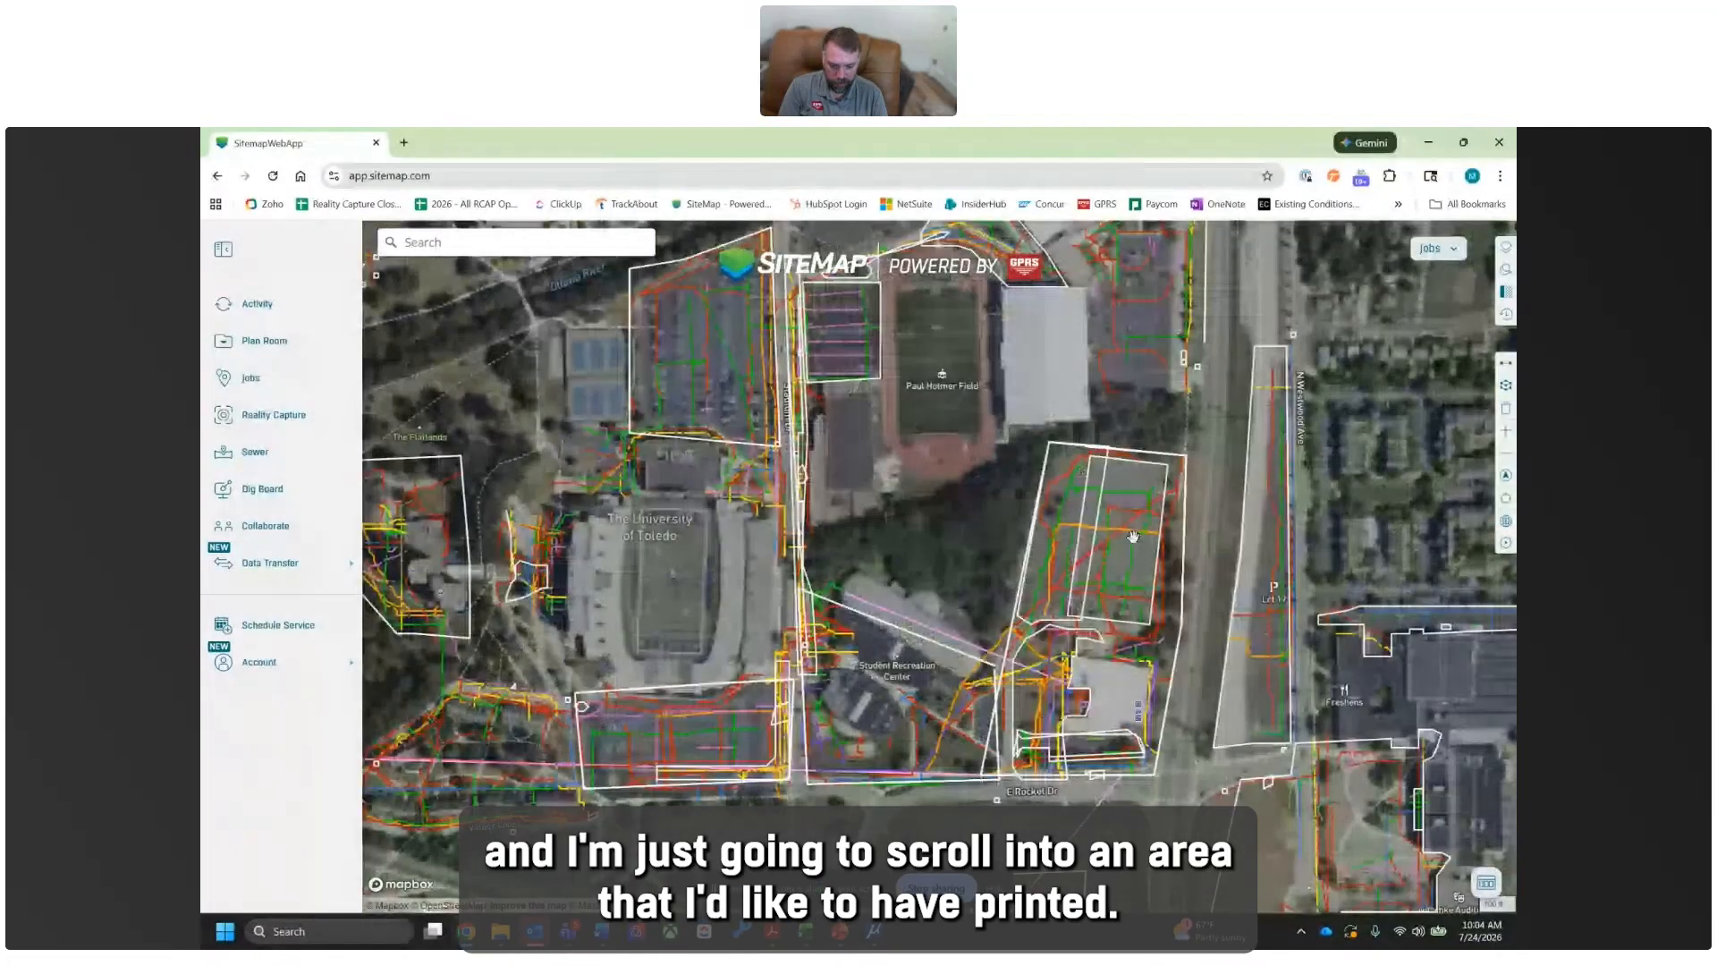
scroll(1132, 537, "up", 3)
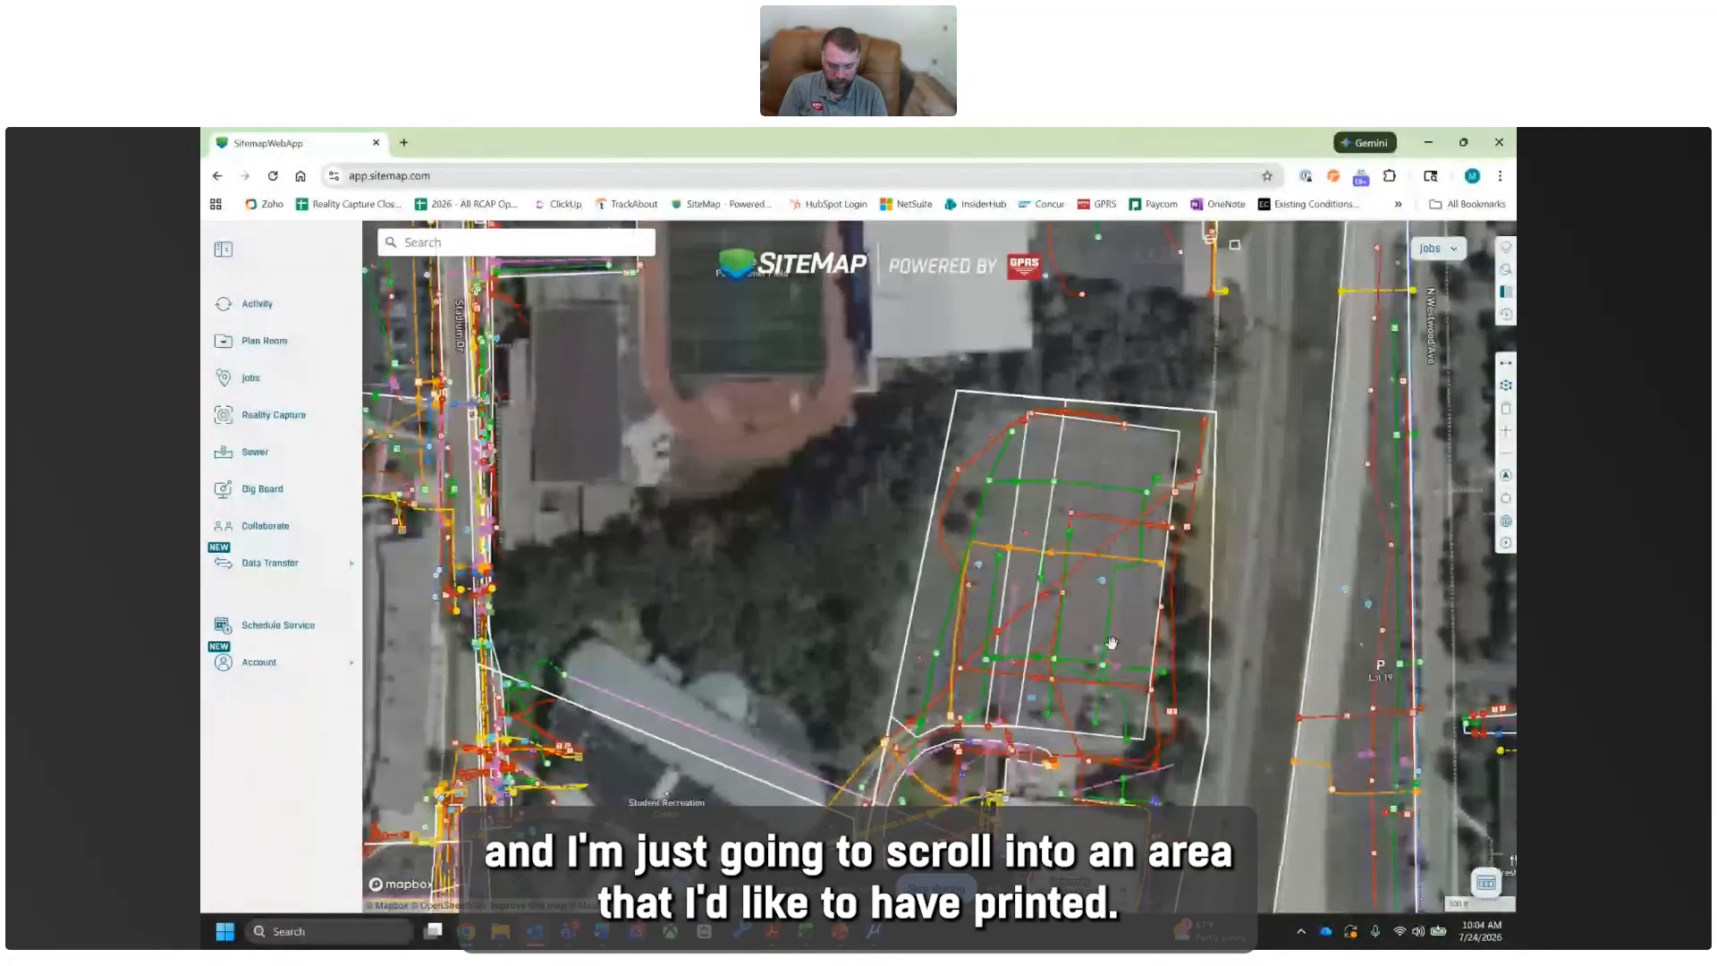
scroll(1039, 662, "up", 2)
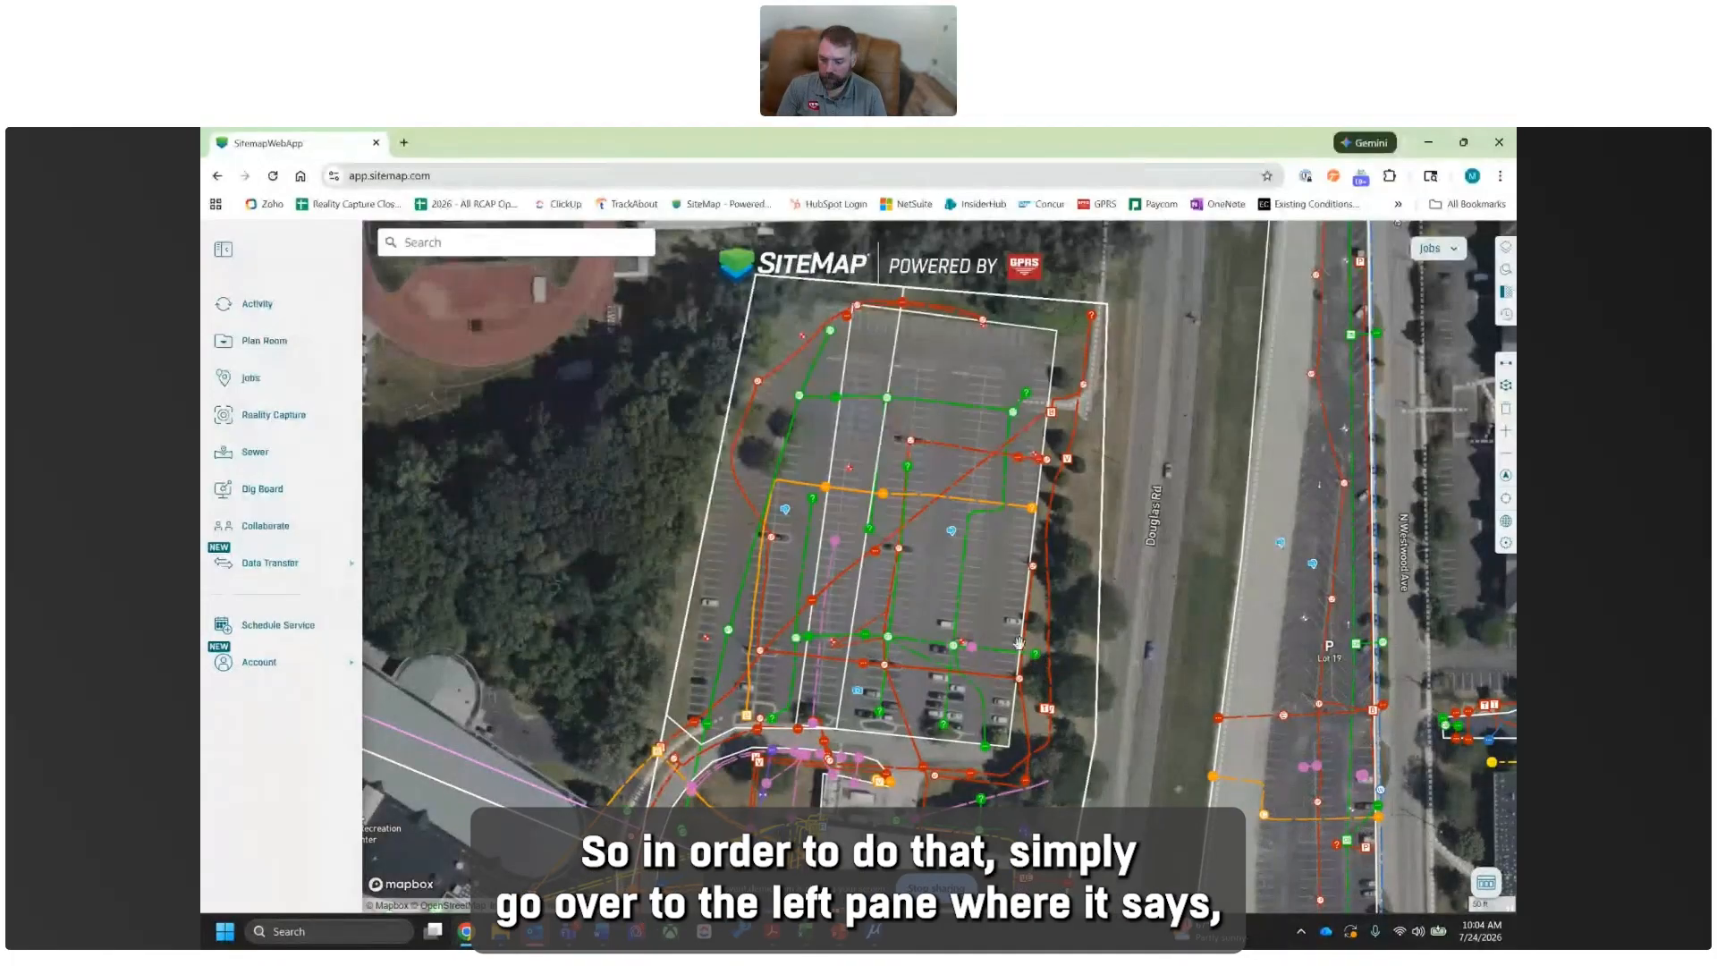
left_click(268, 564)
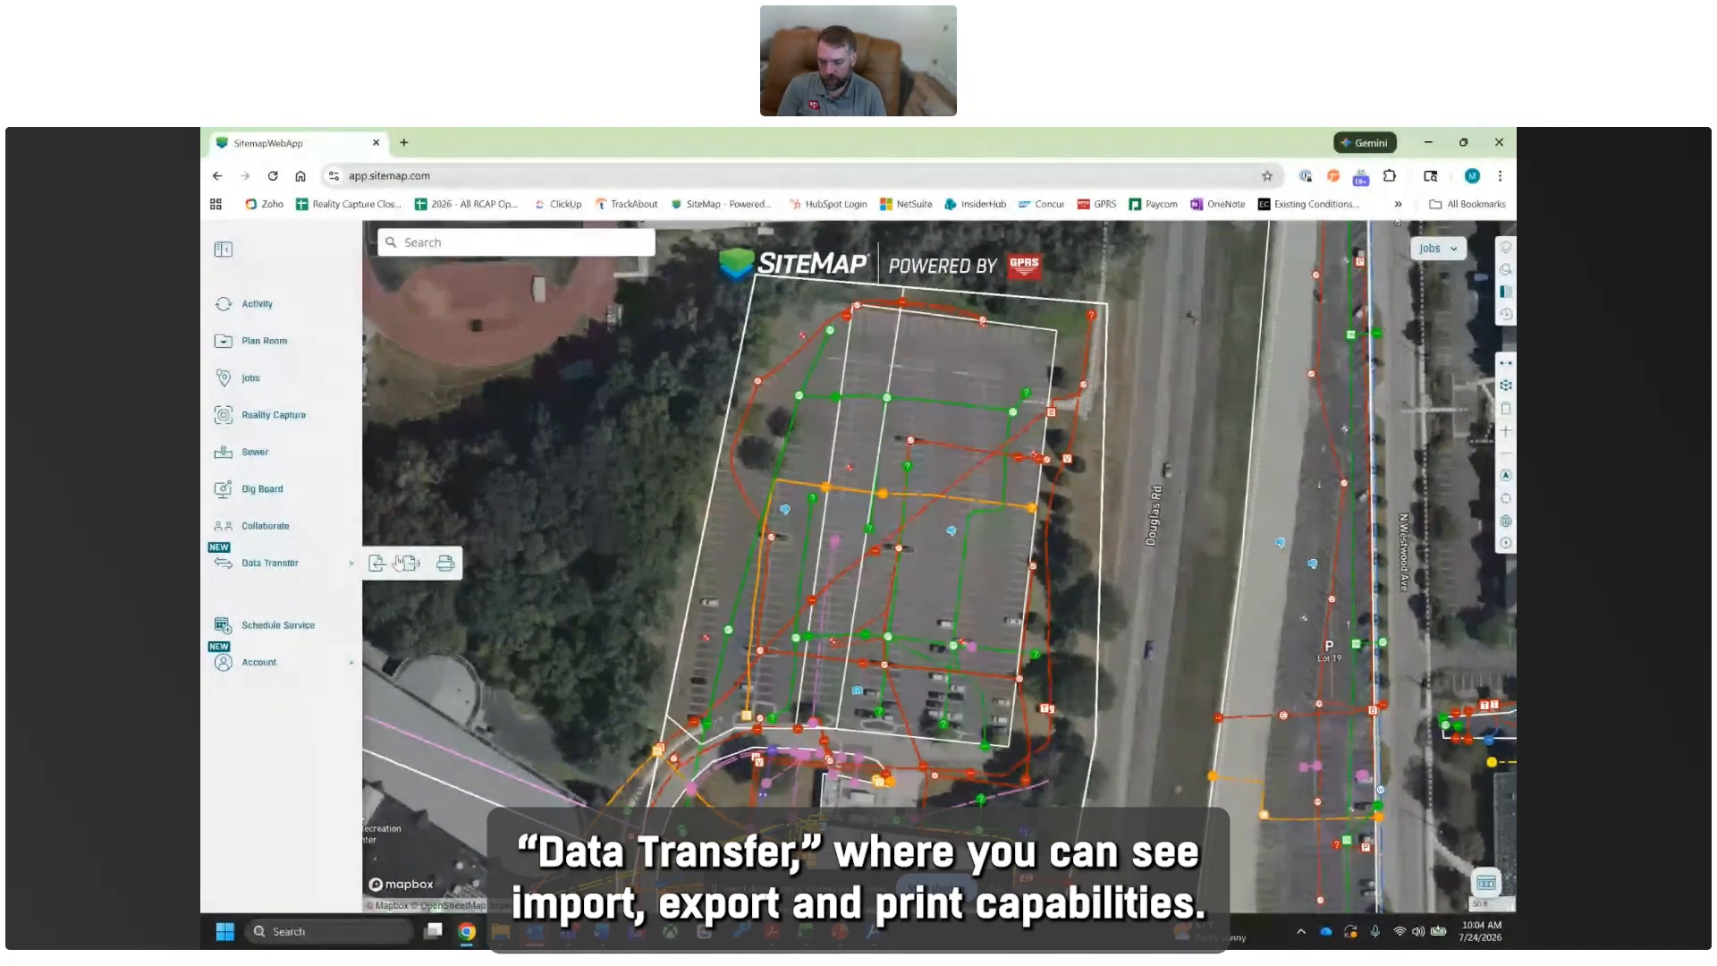
left_click(446, 564)
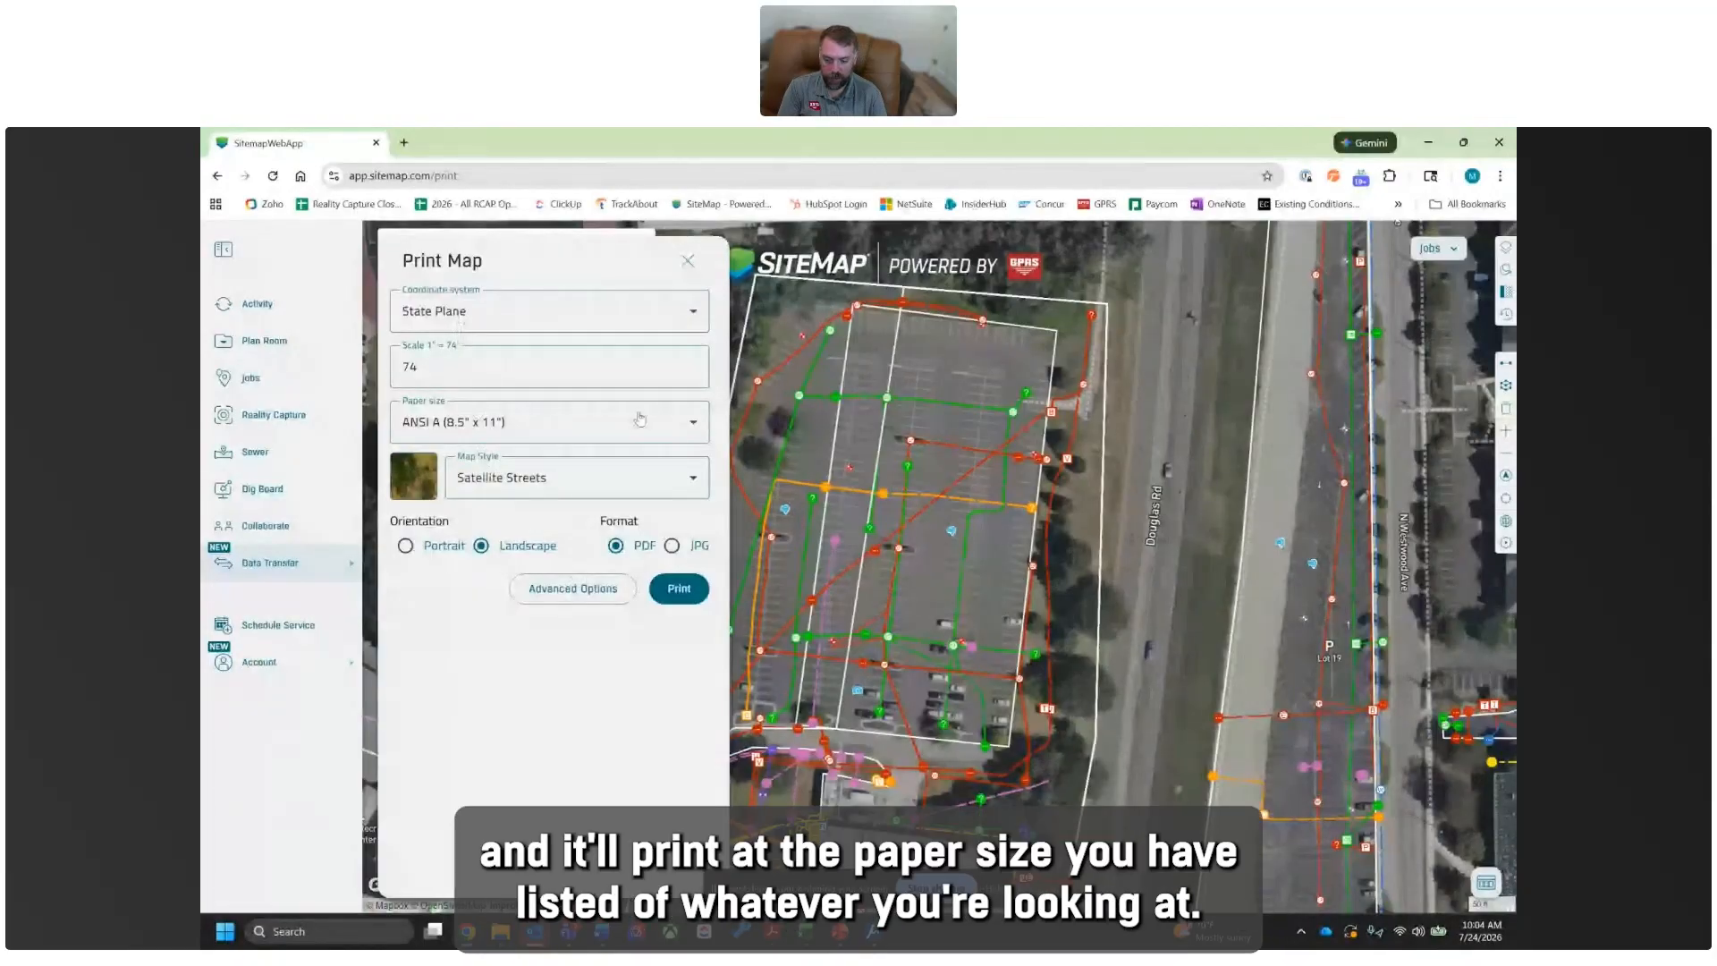
- Set the print's paper size to ANSI B (11" x 17") and choose State Plane as the coordinate system
left_click(583, 429)
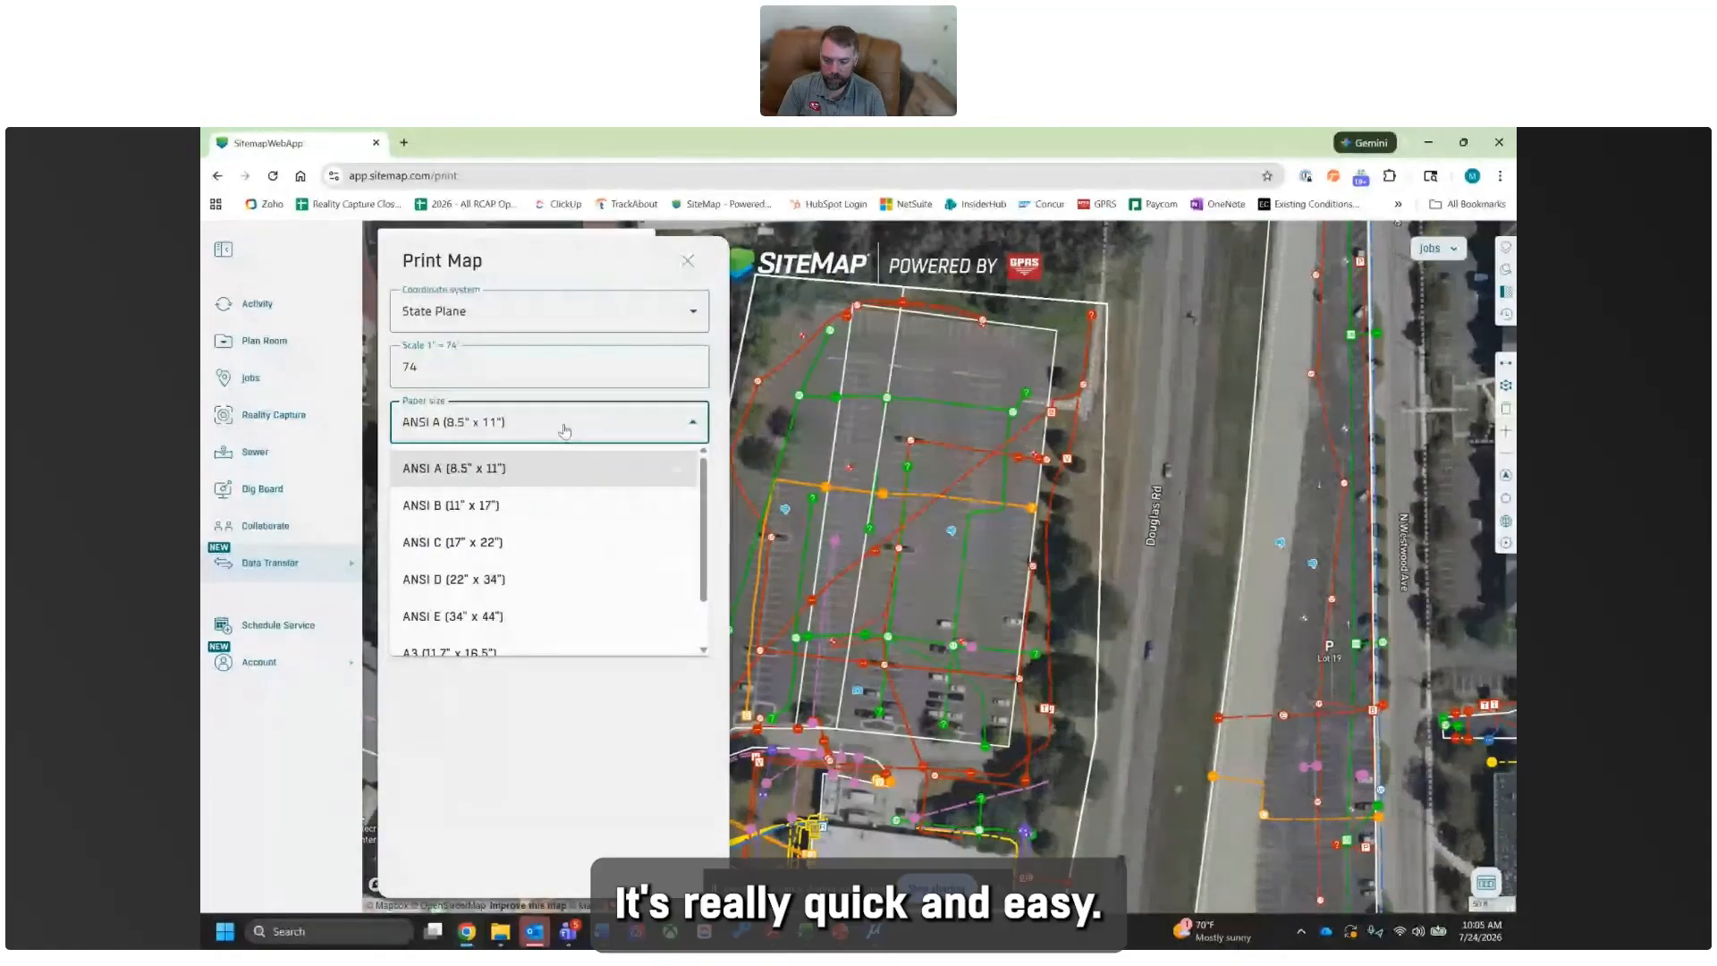
left_click(501, 506)
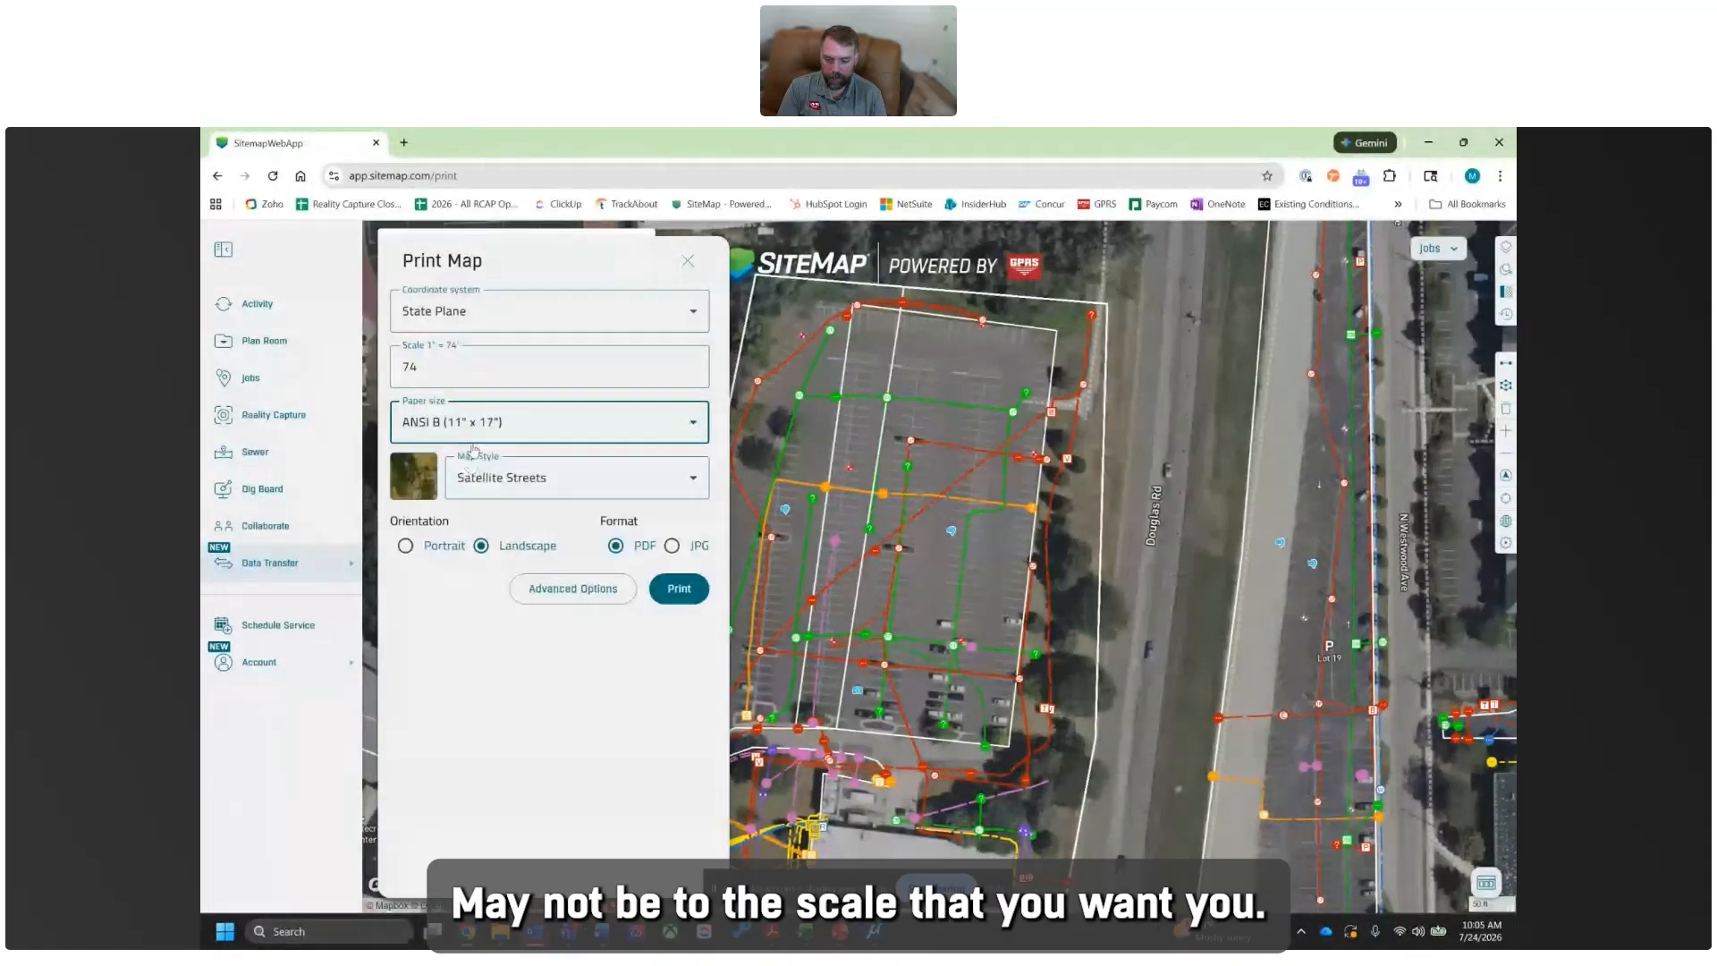
left_click(433, 359)
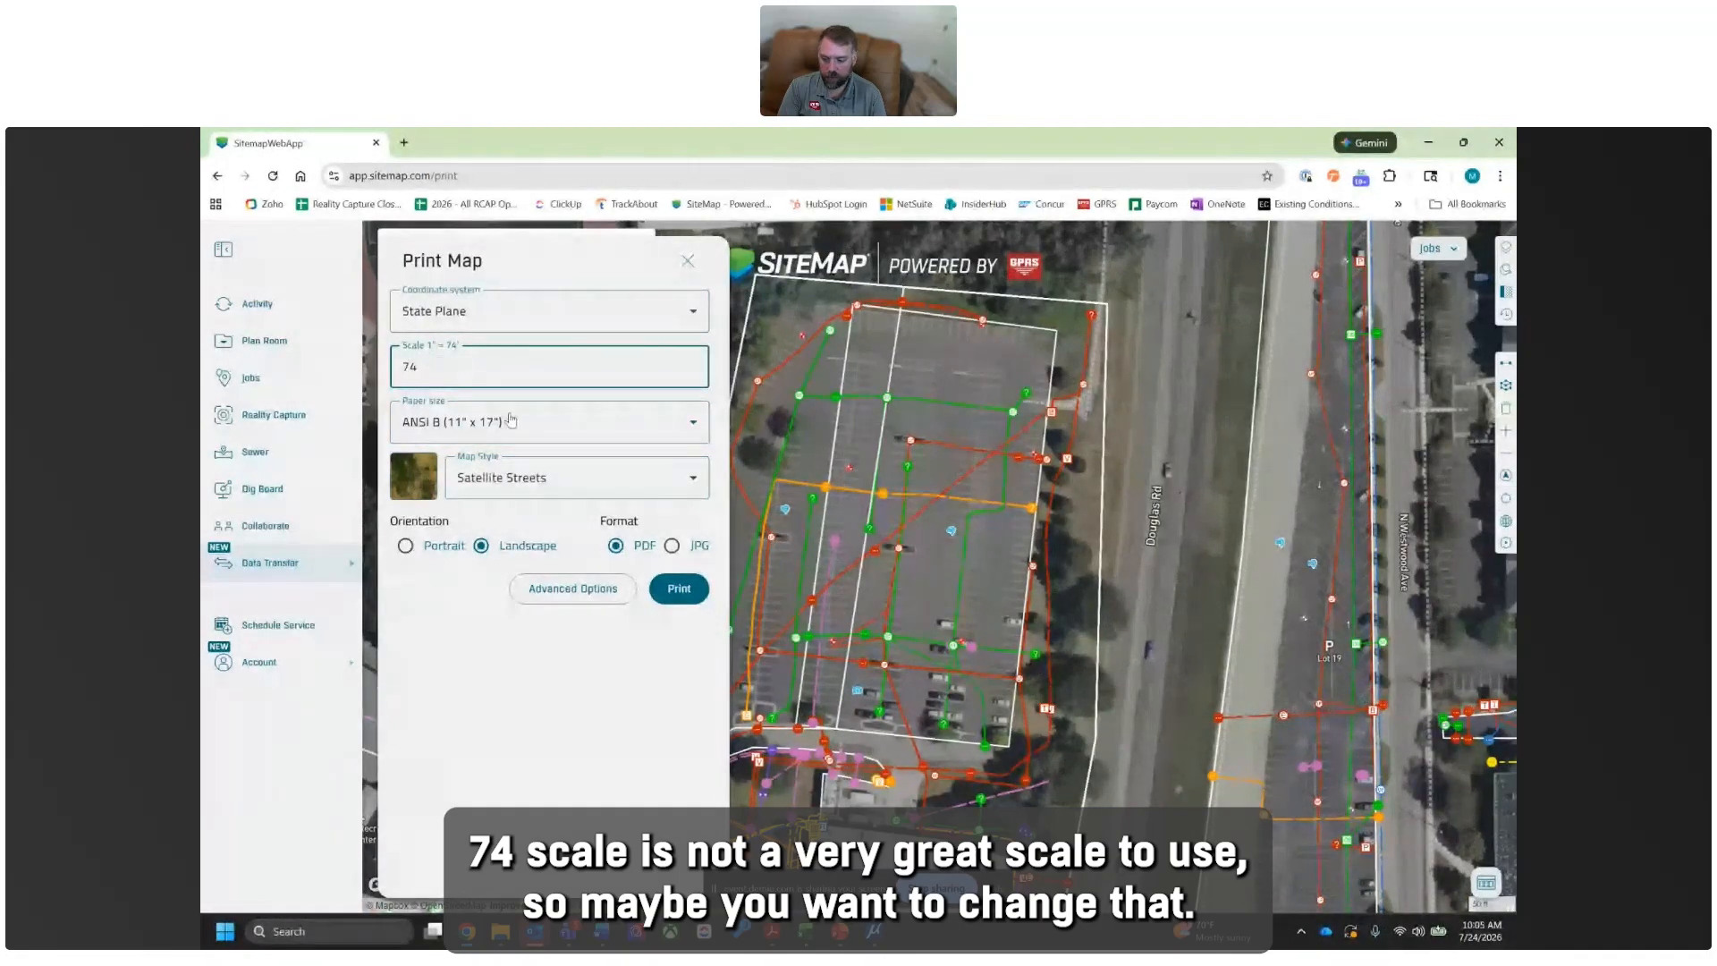
left_click(501, 320)
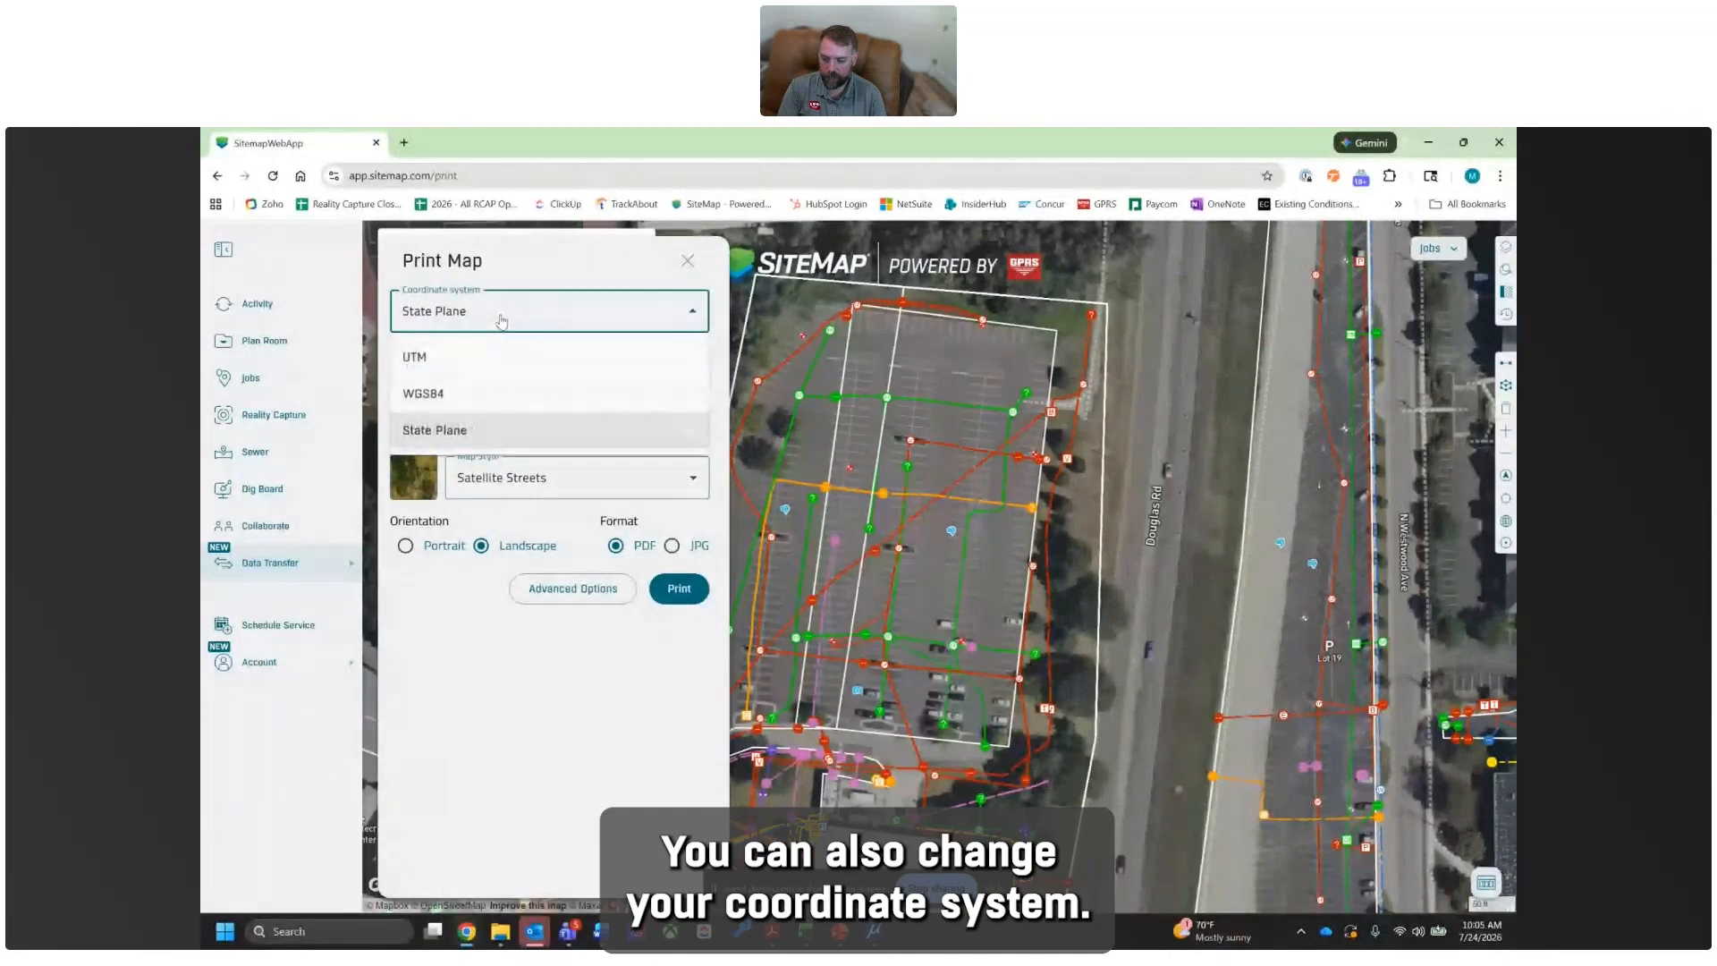
left_click(430, 433)
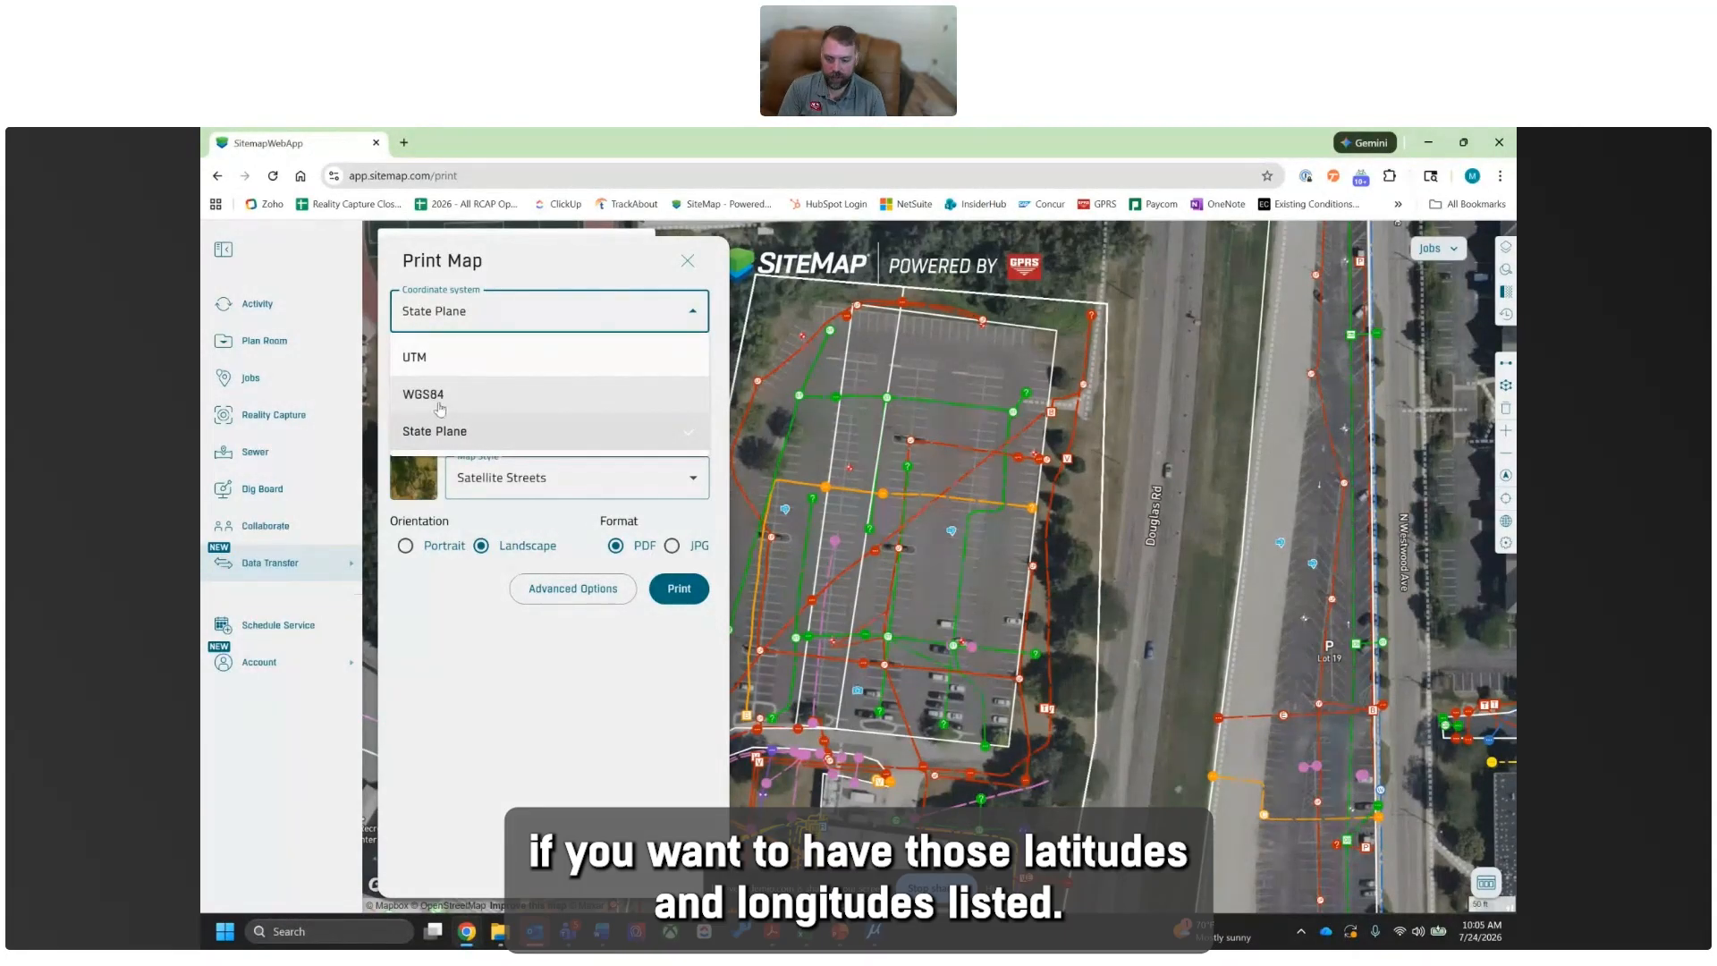
left_click(458, 439)
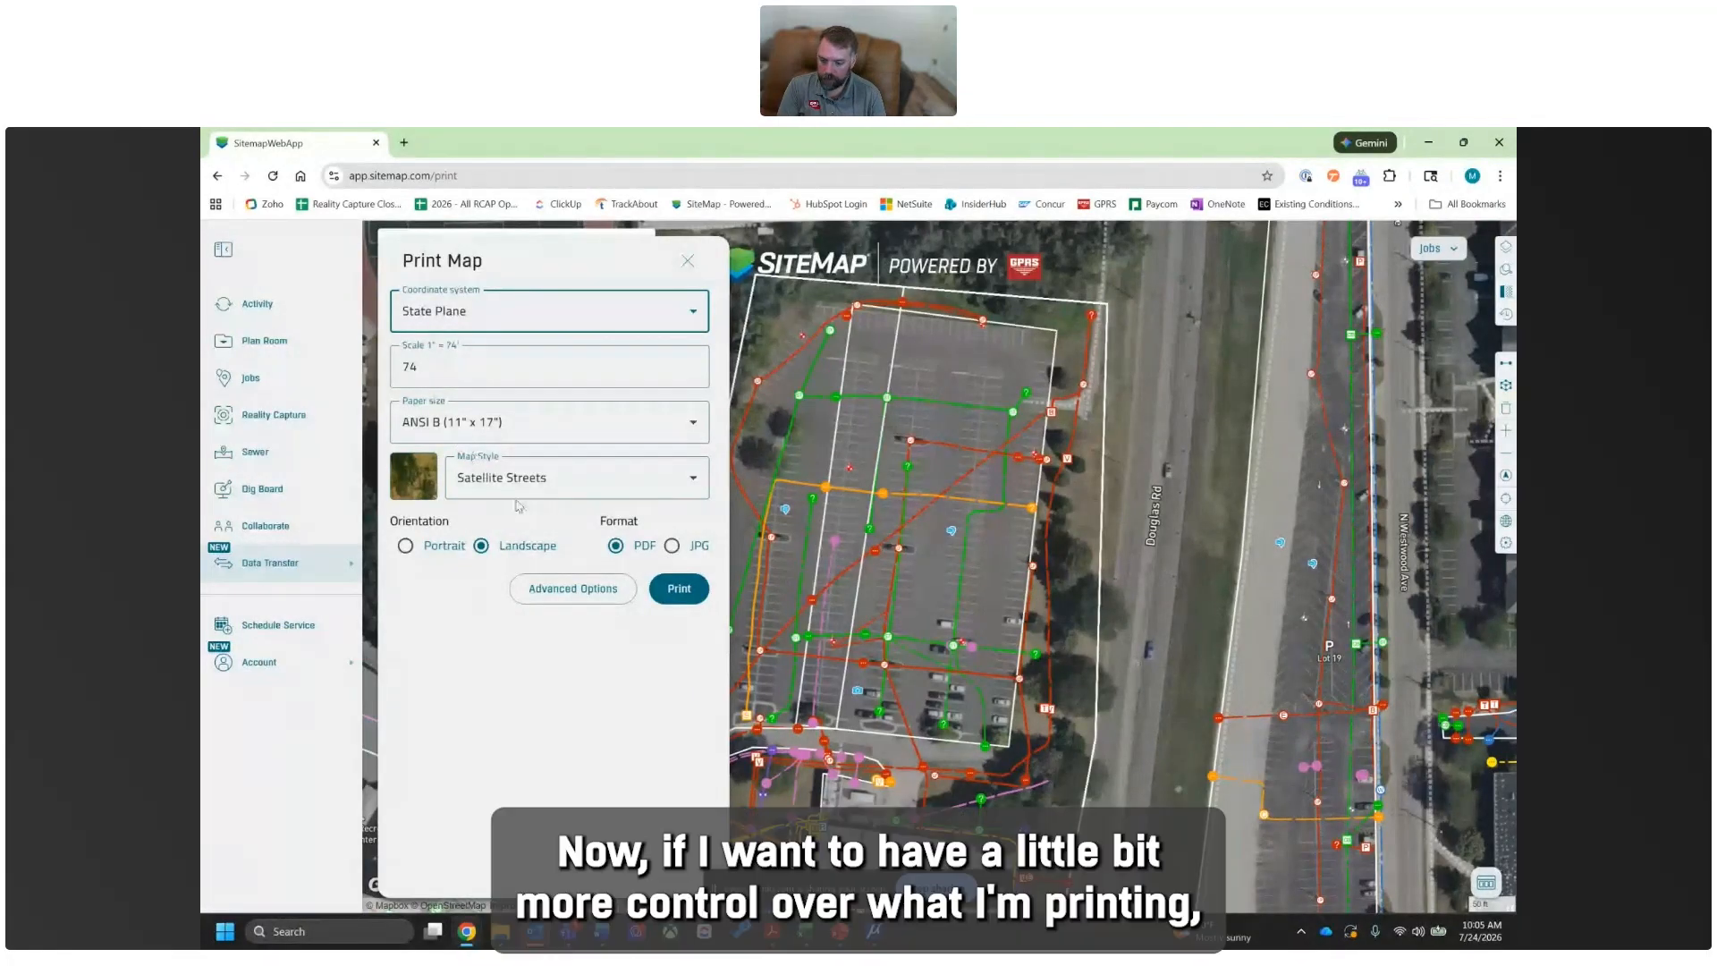
- Show the advanced print options with the whole parking lot in view and turn on the grid
scroll(1507, 616, "down", 1)
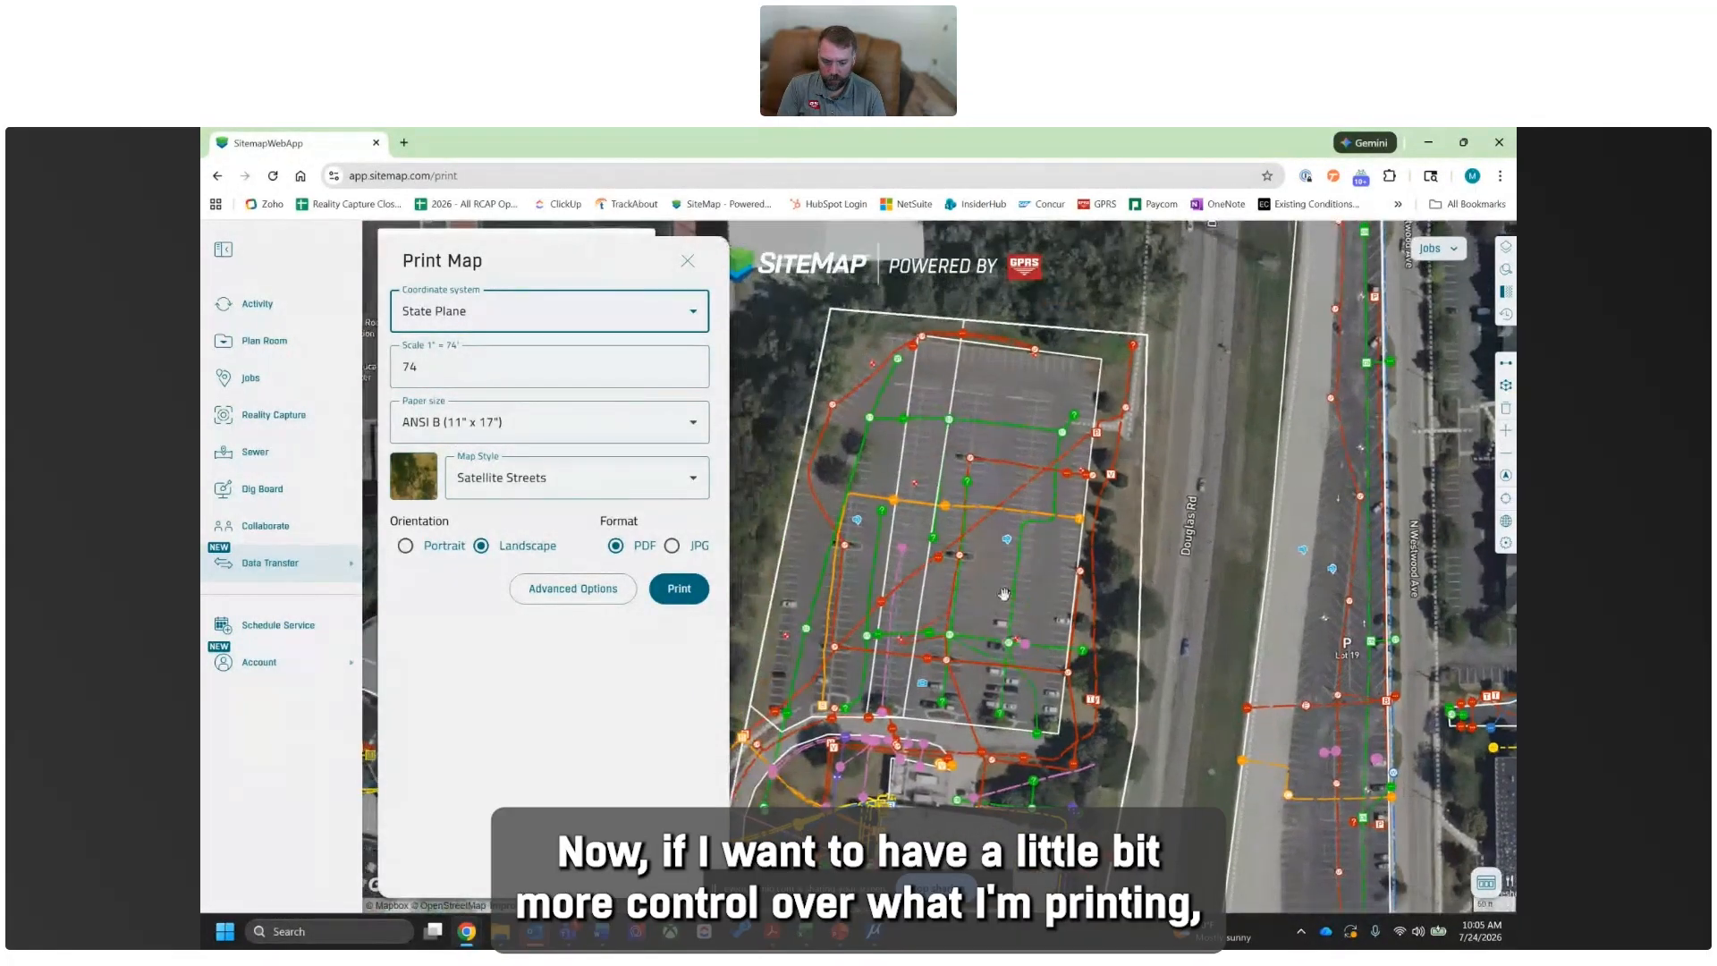
scroll(1005, 594, "down", 2)
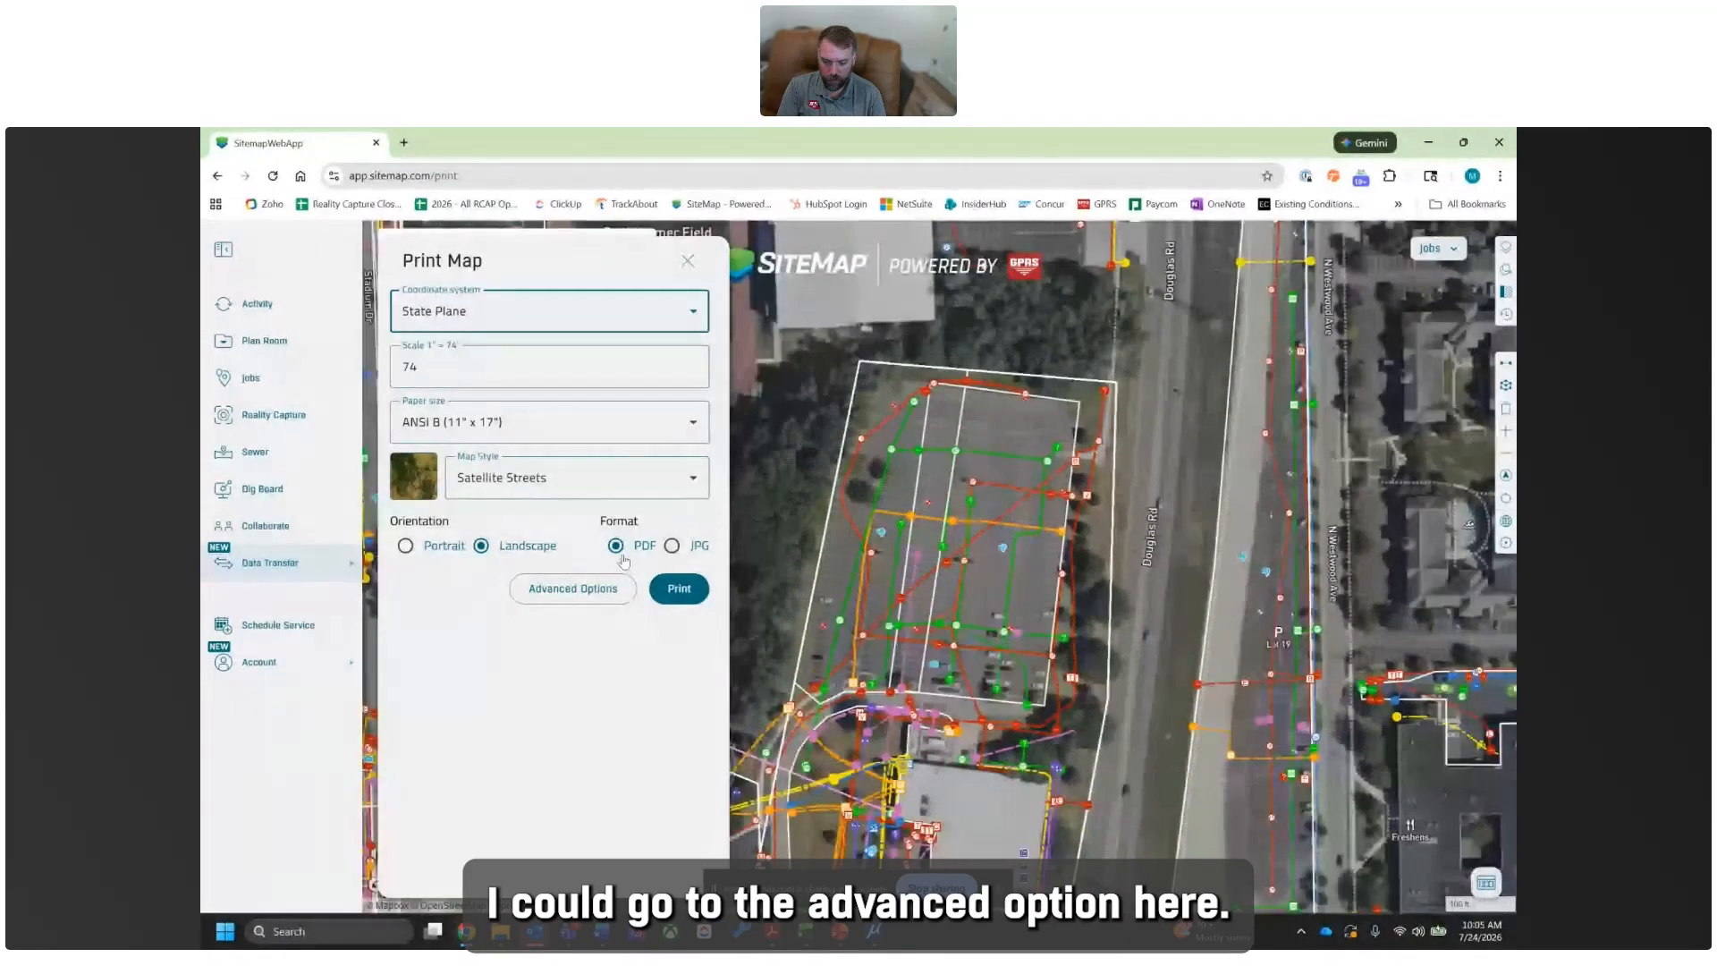
left_click(570, 589)
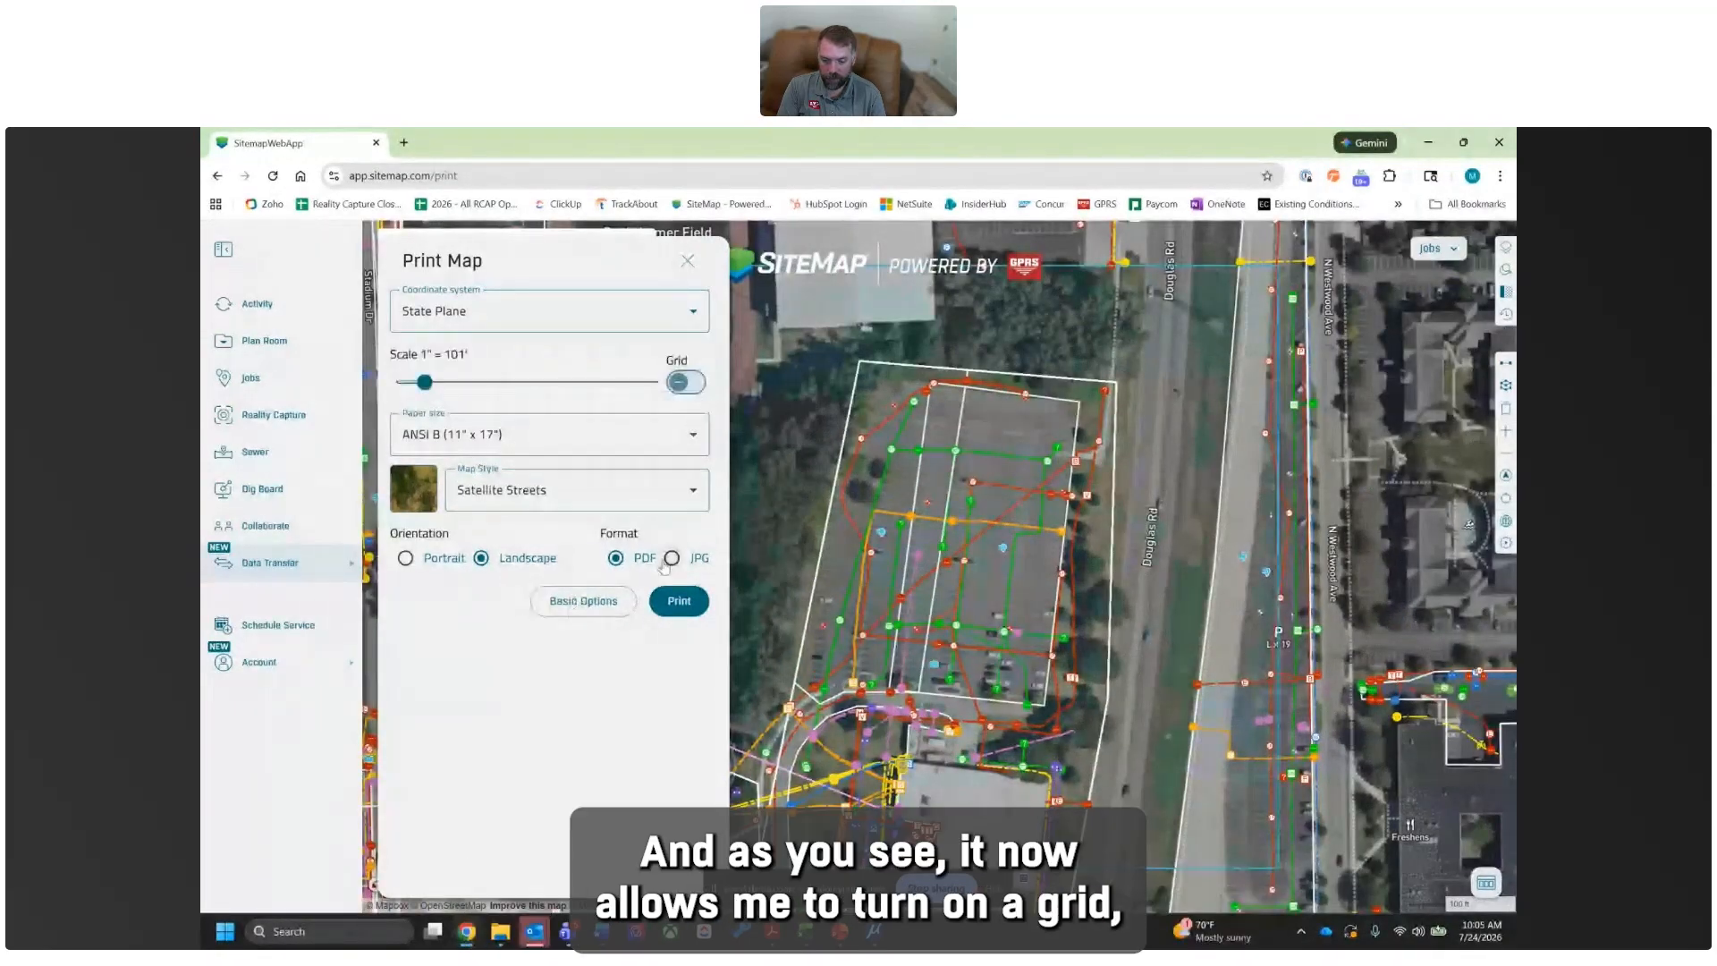
mouse_move(430, 375)
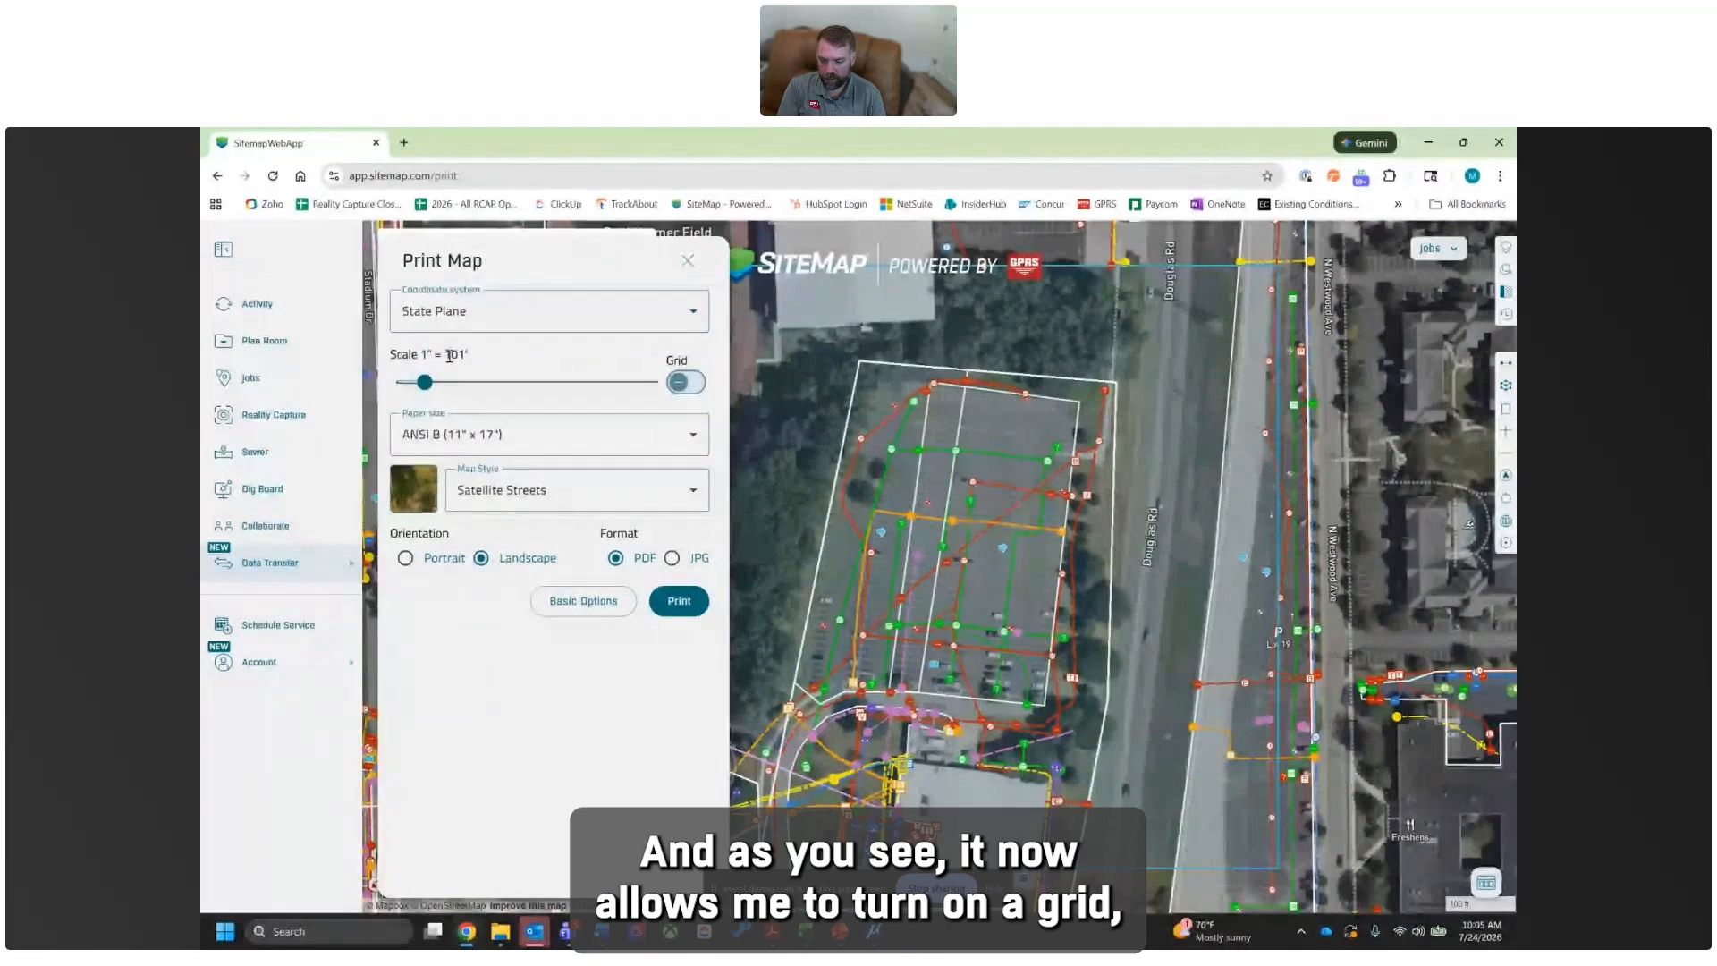
left_click(678, 382)
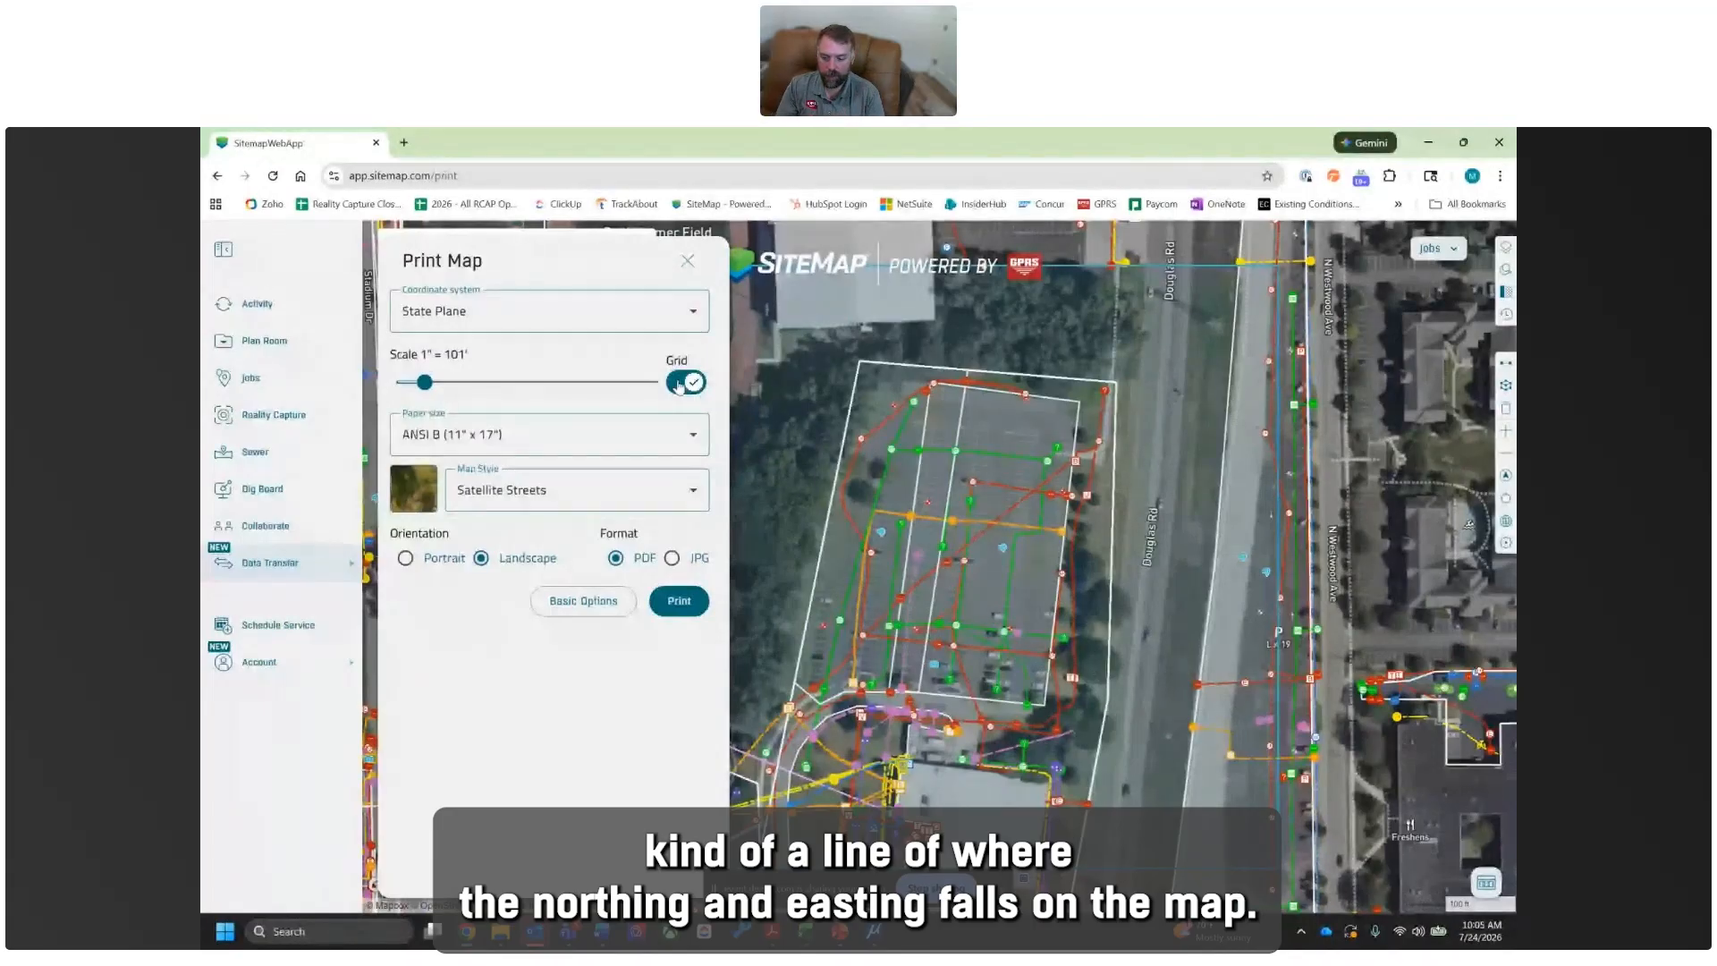
- Set the print scale to 1" = 50' and place the sheet outline over the southern part of the parking lot
left_click_drag(425, 384, 414, 385)
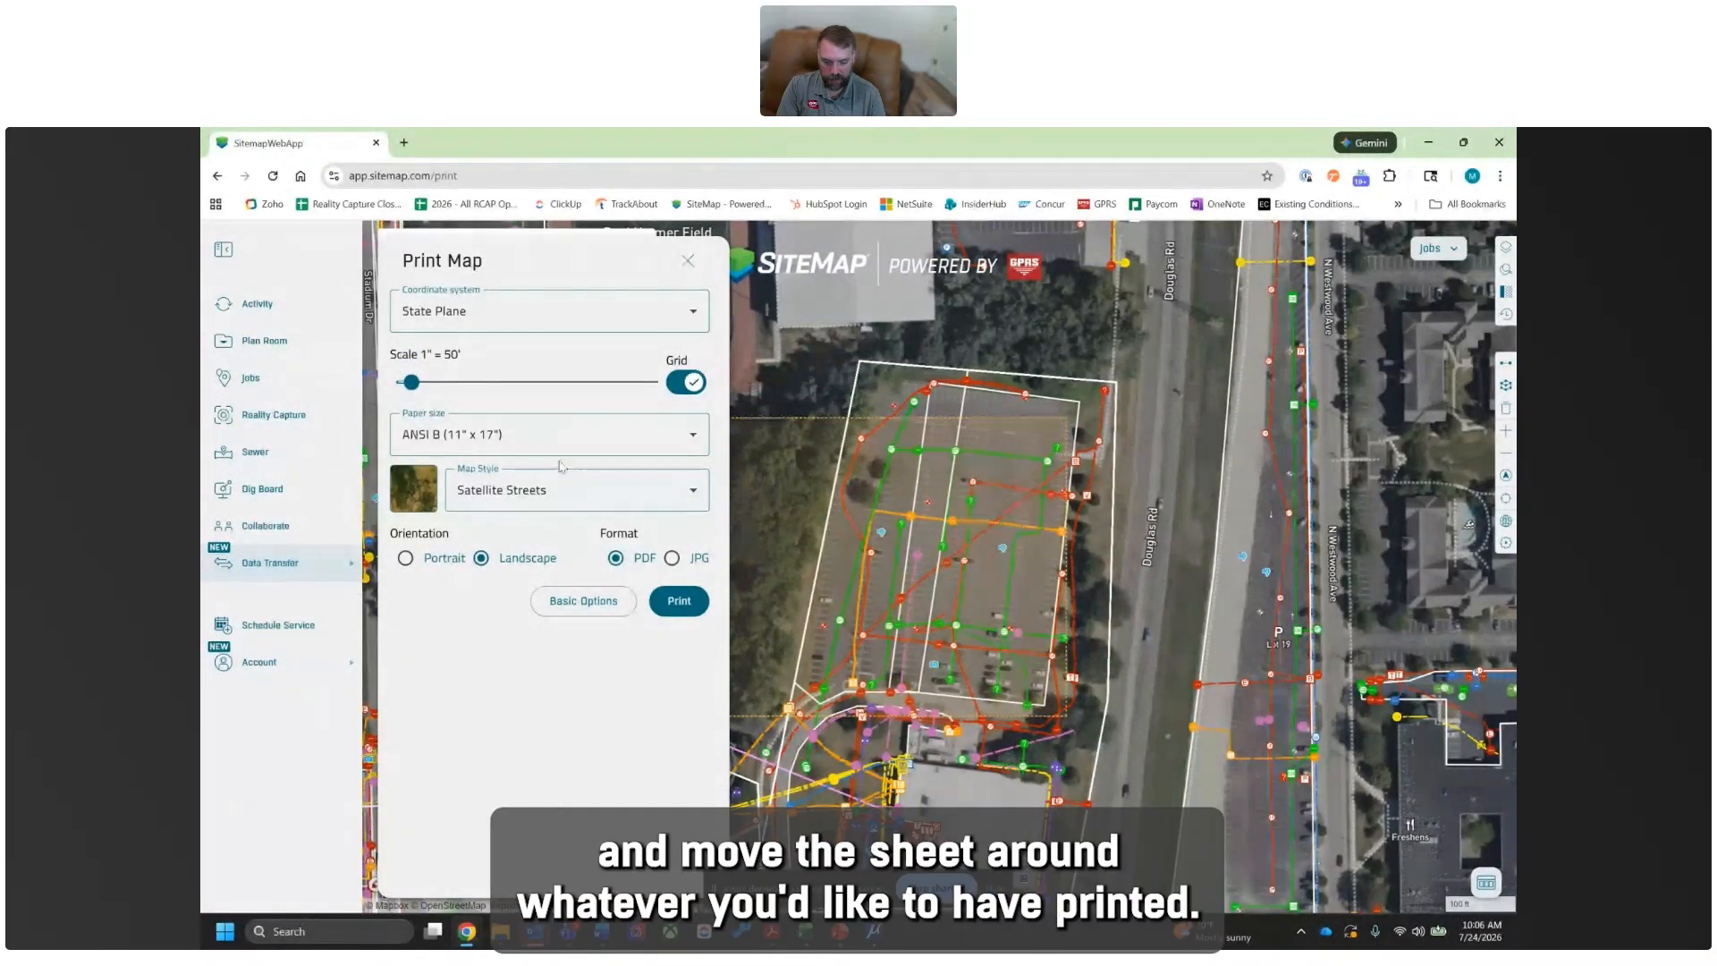
left_click_drag(905, 619, 1000, 650)
left_click_drag(870, 572, 878, 606)
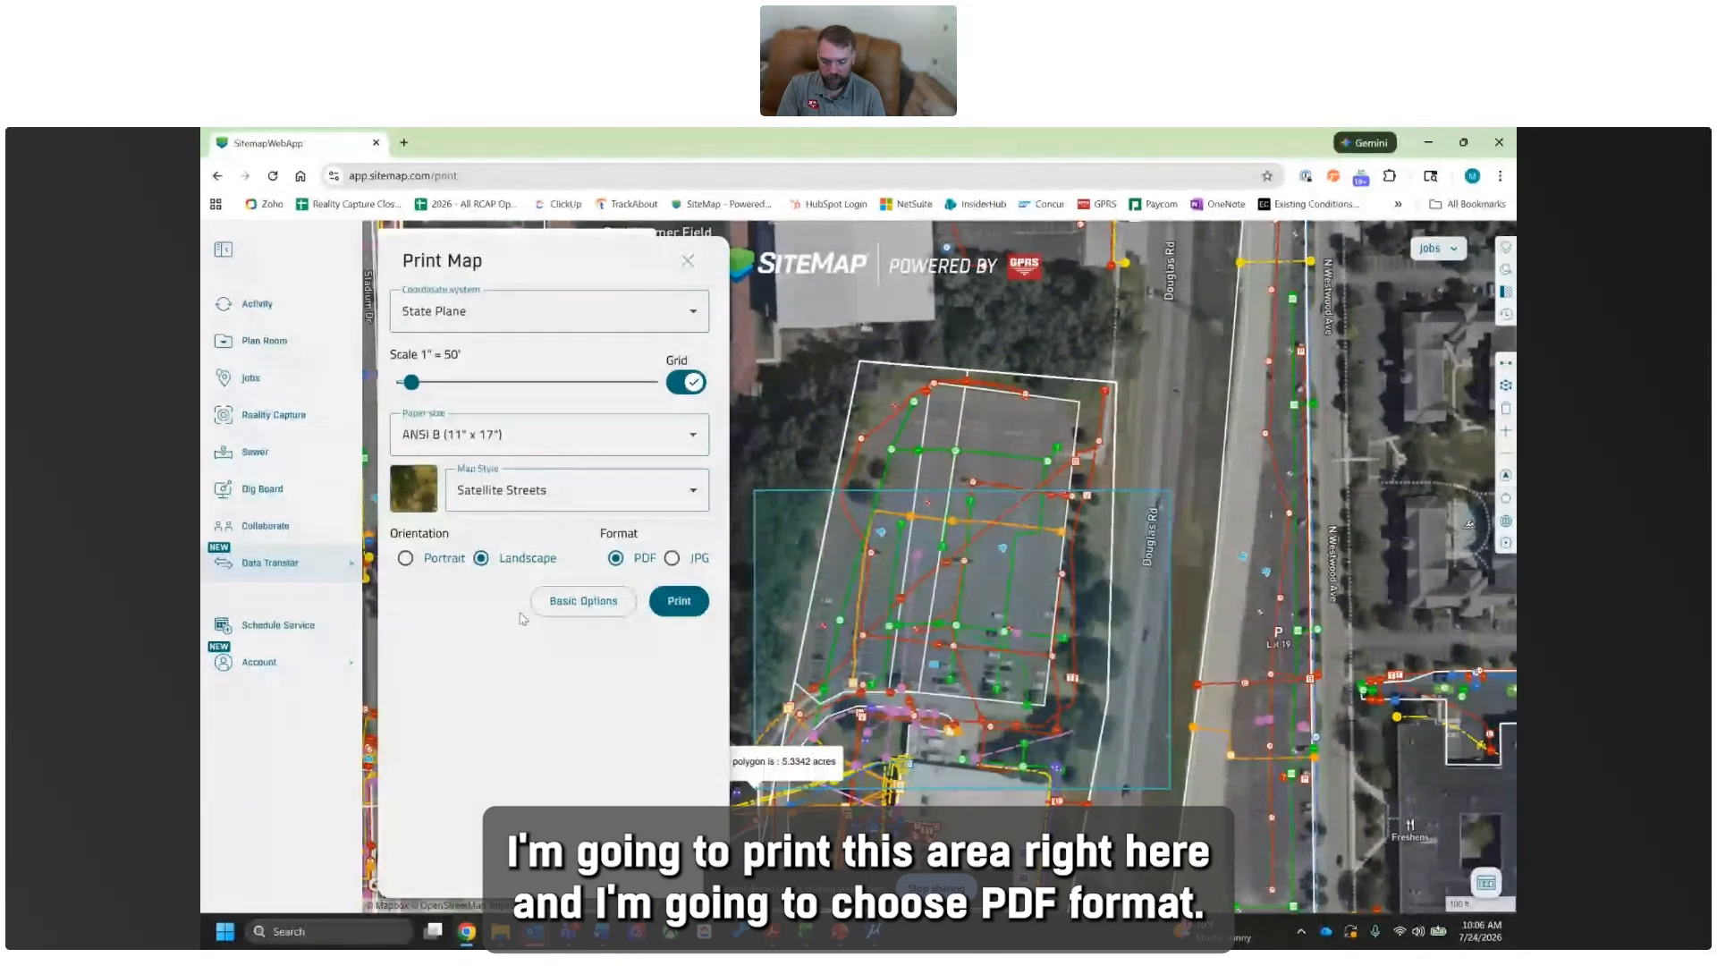
- Choose the Satellite Streets map style and print the landscape sheet in PDF format
left_click(505, 497)
left_click(486, 601)
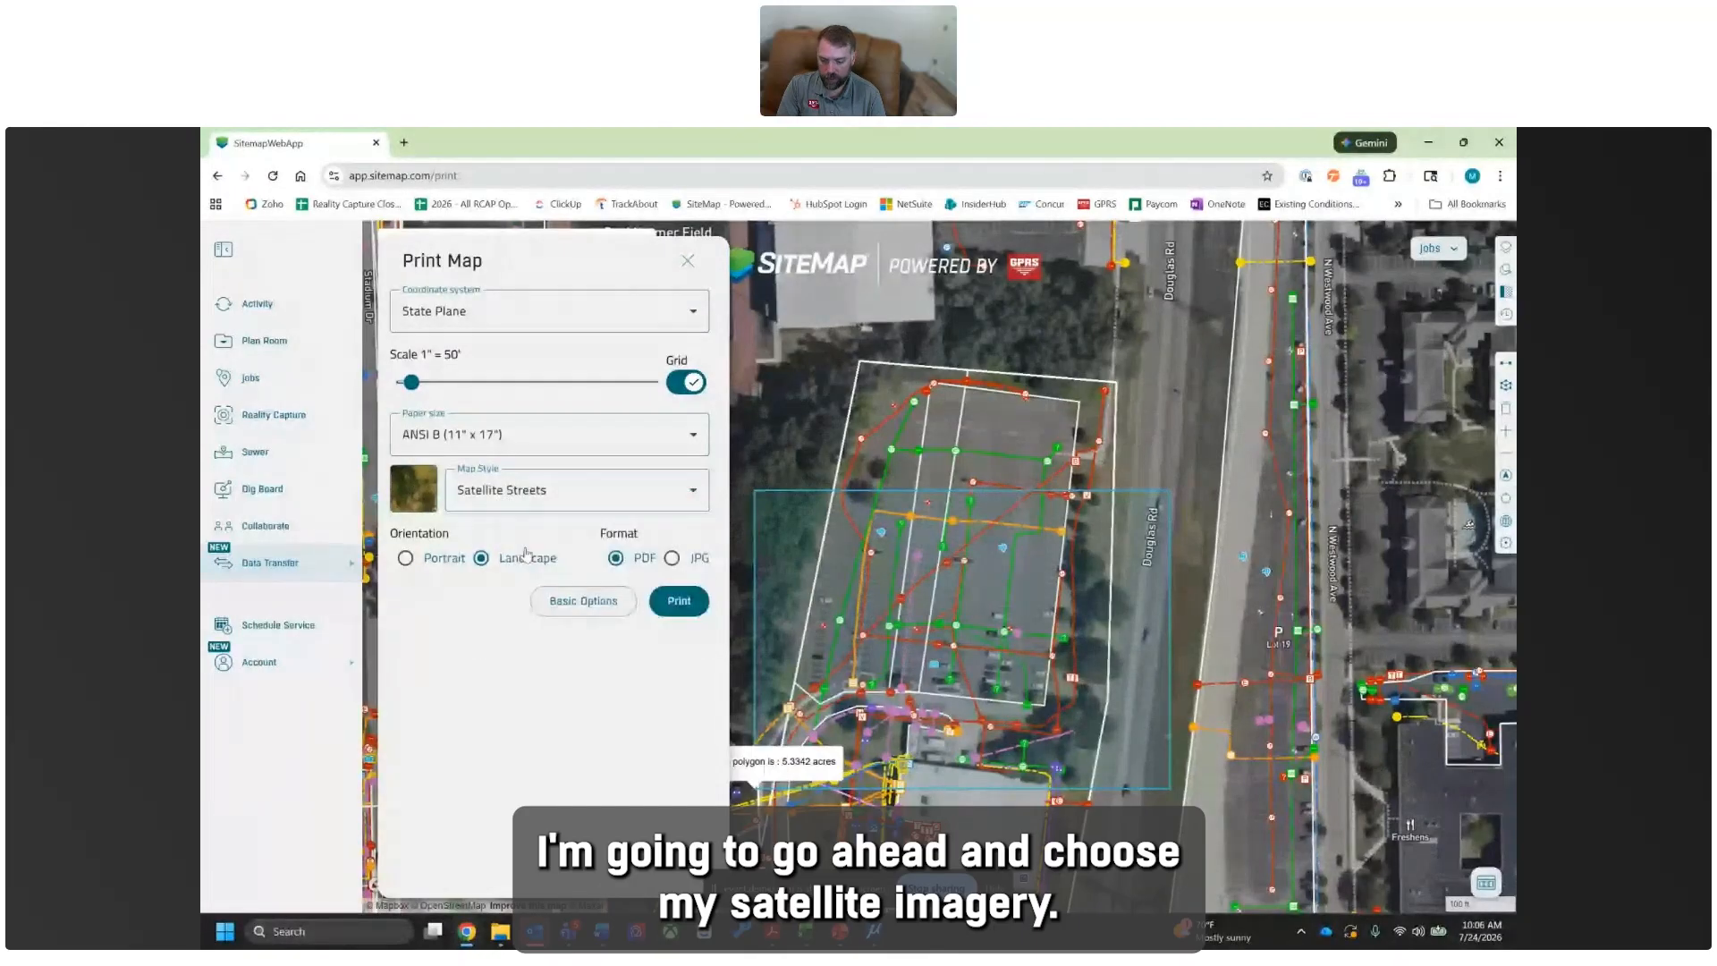
left_click(505, 493)
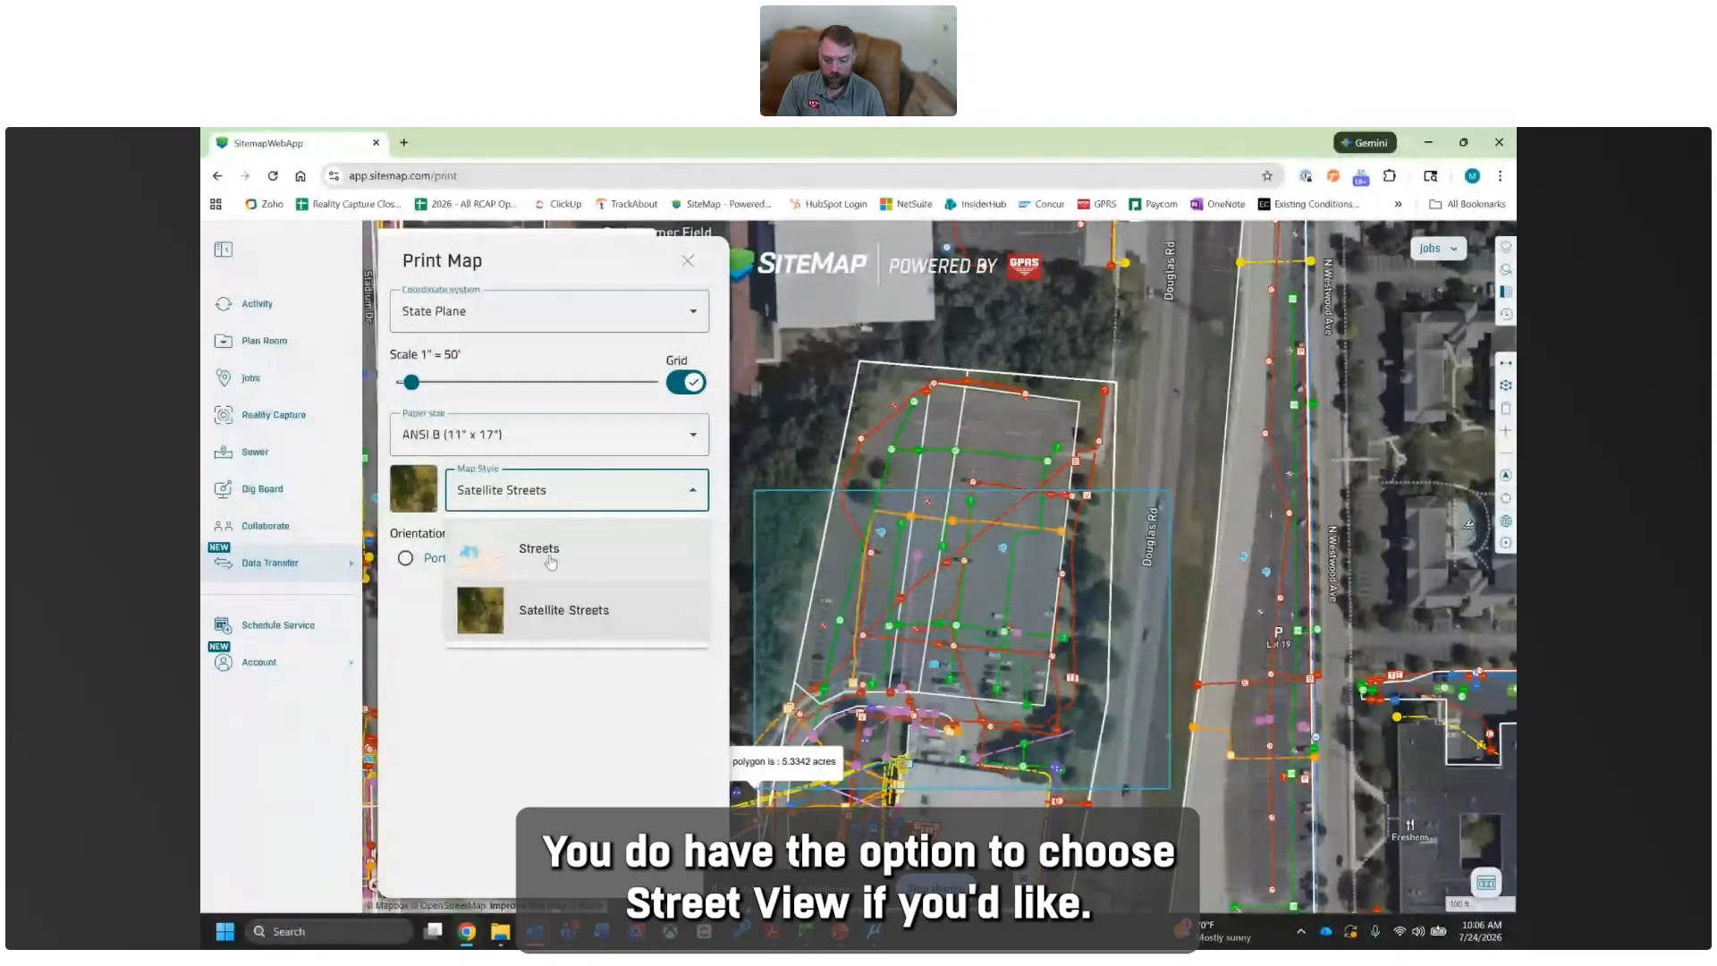
left_click(540, 615)
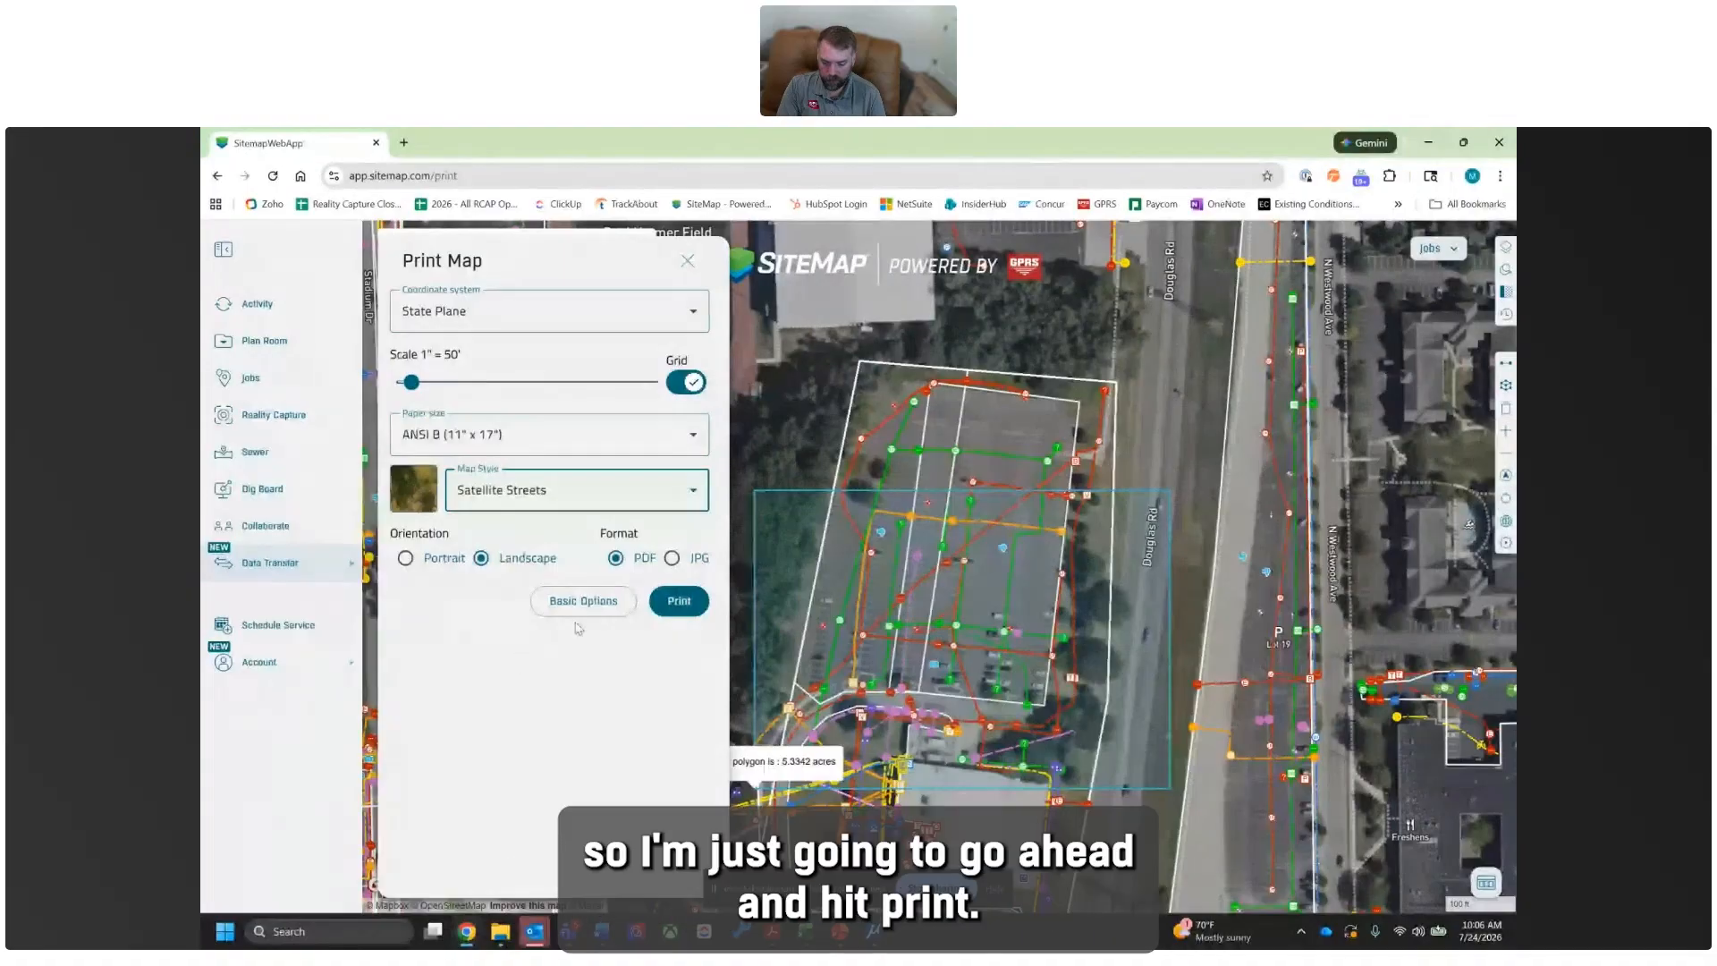
left_click(681, 603)
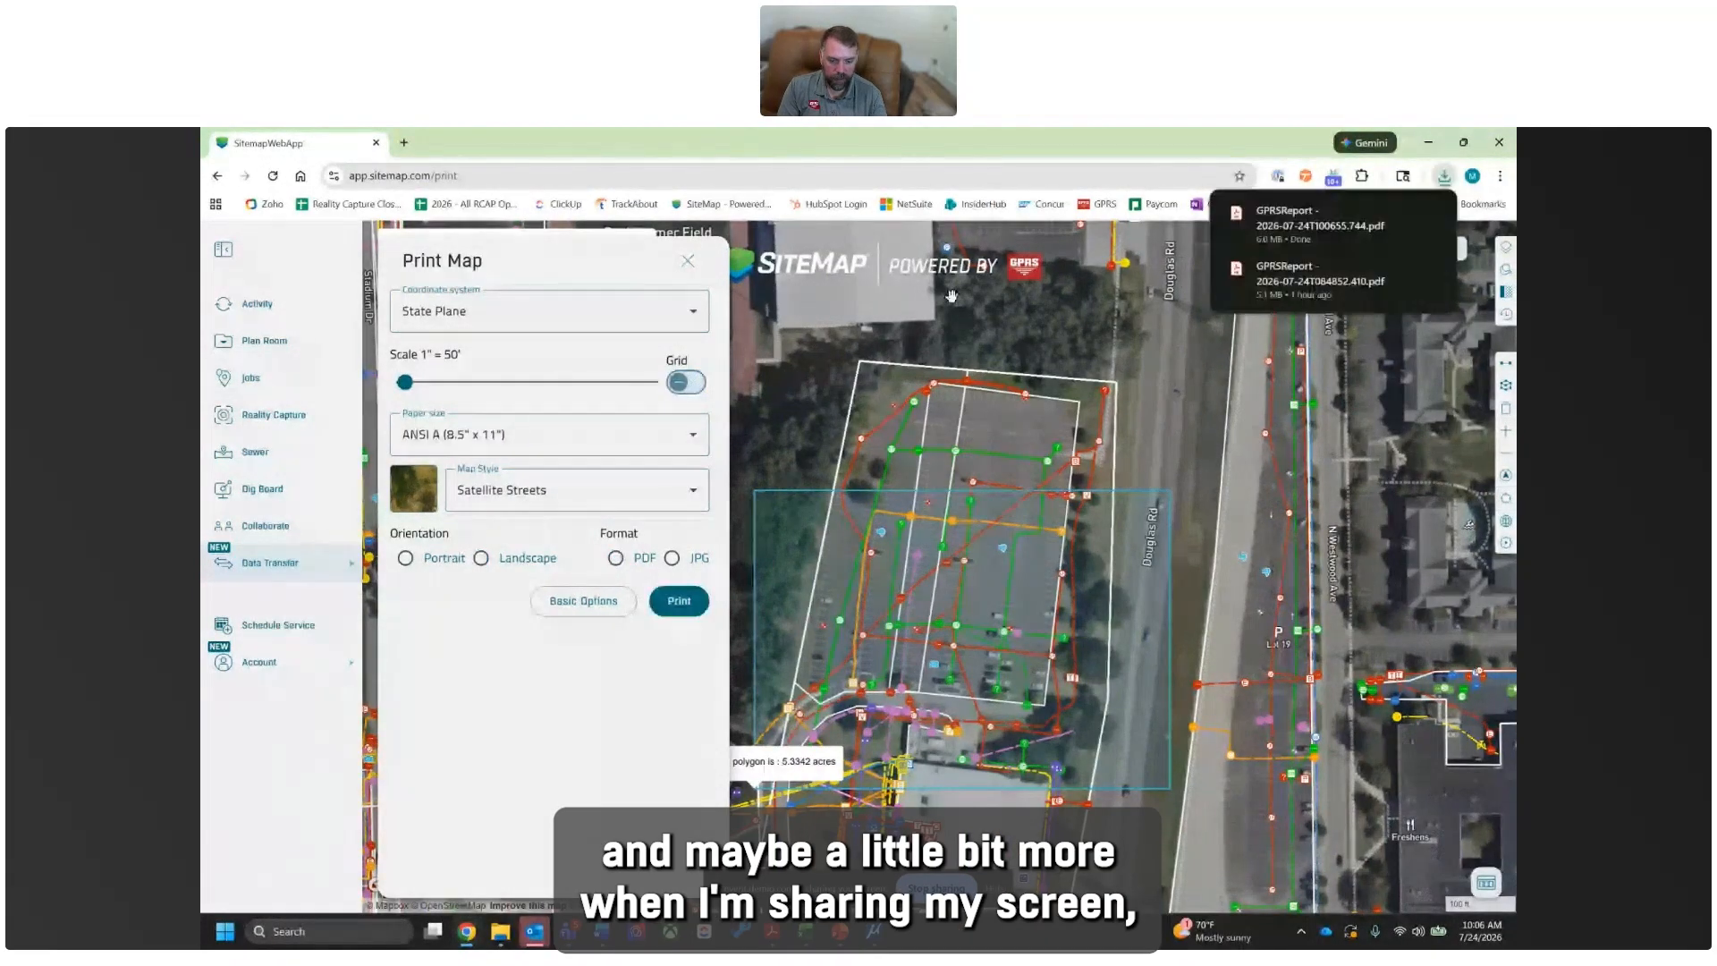
- Open the downloaded PDF report and examine its legend, location and print details
left_click(1355, 227)
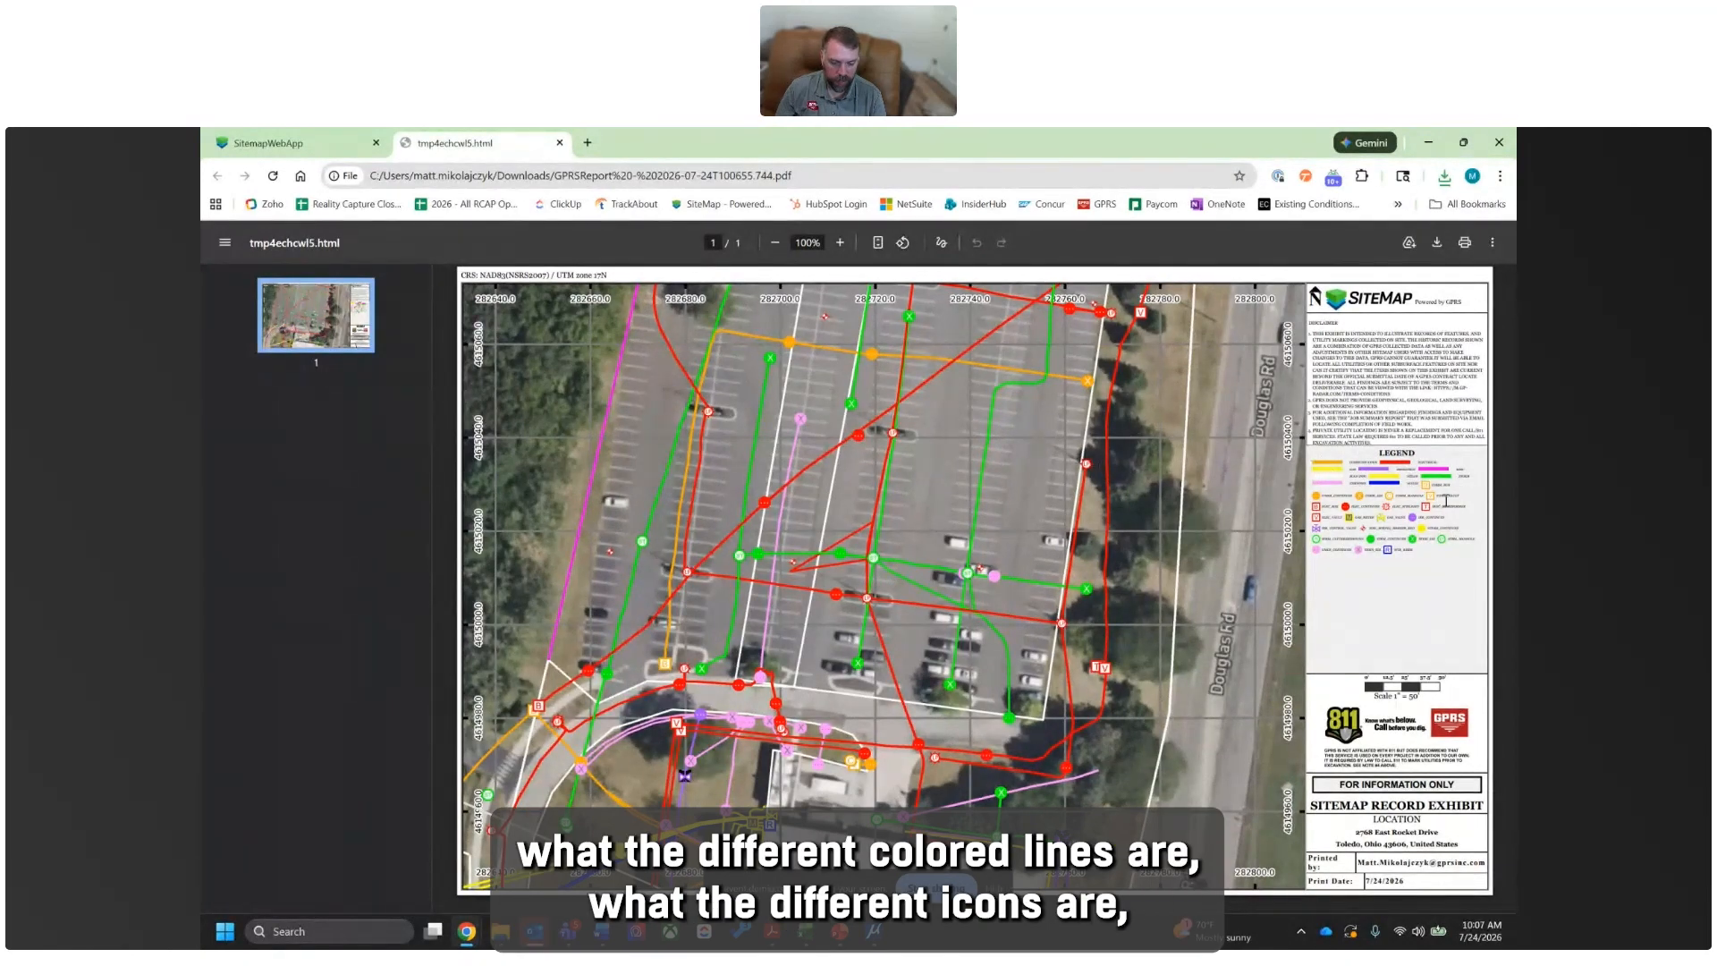
scroll(1472, 530, "up", 10, "ctrl")
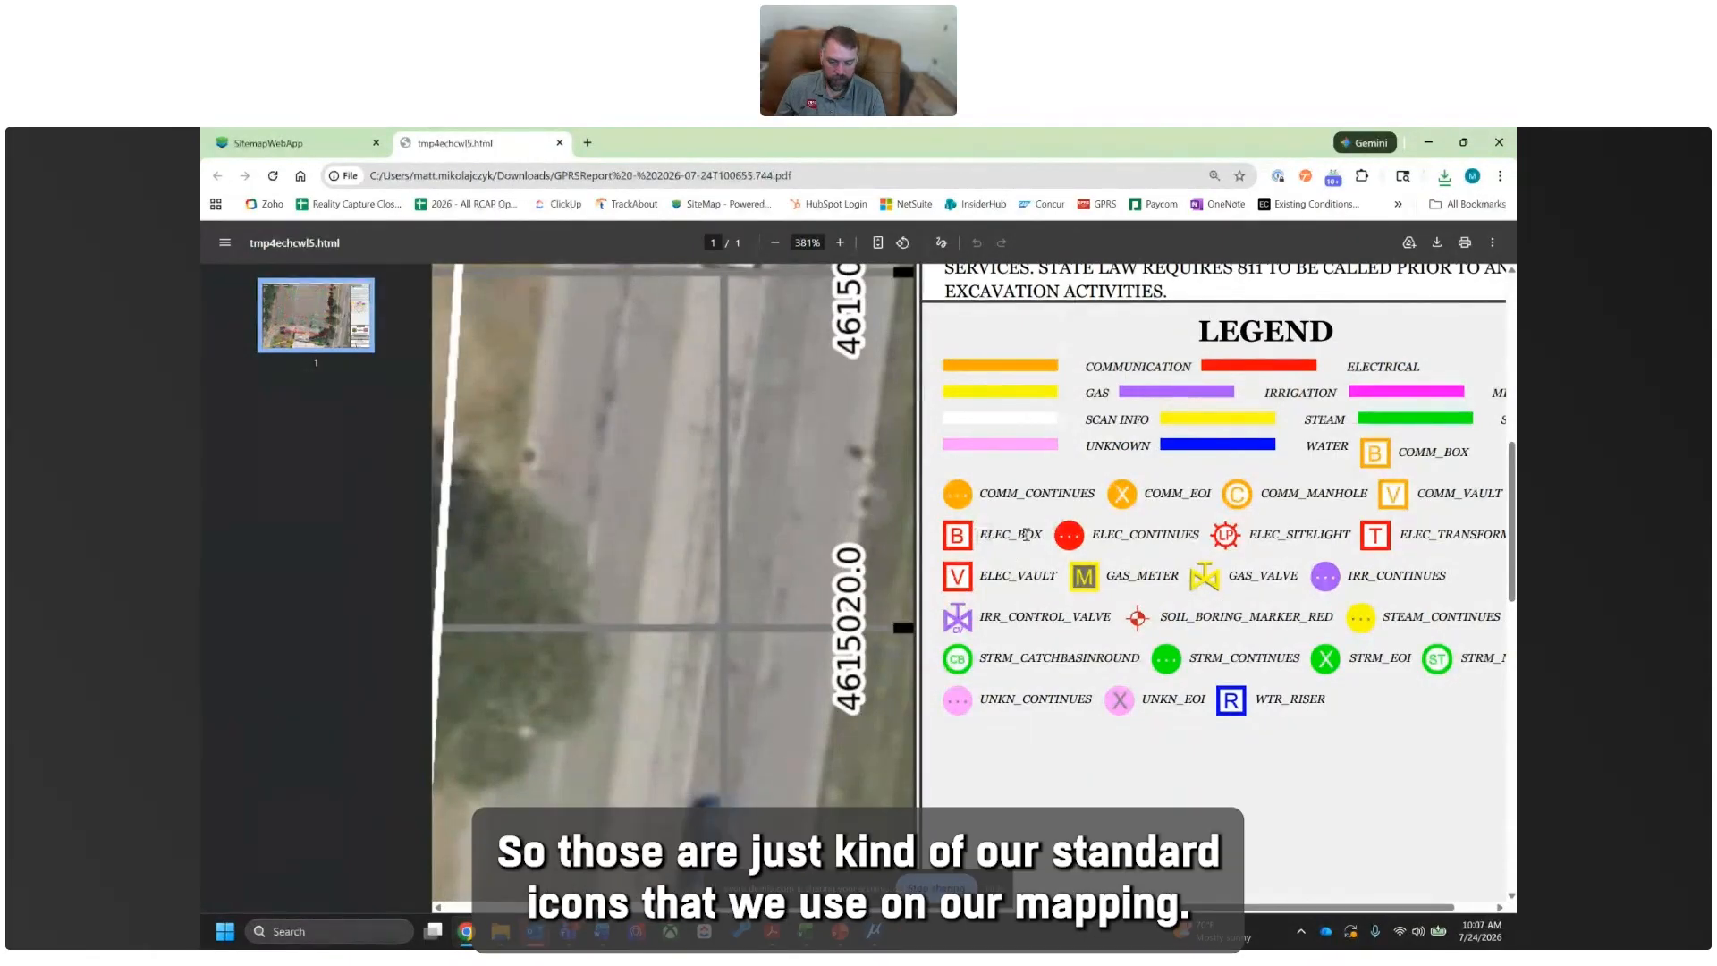
scroll(1028, 534, "down", 6)
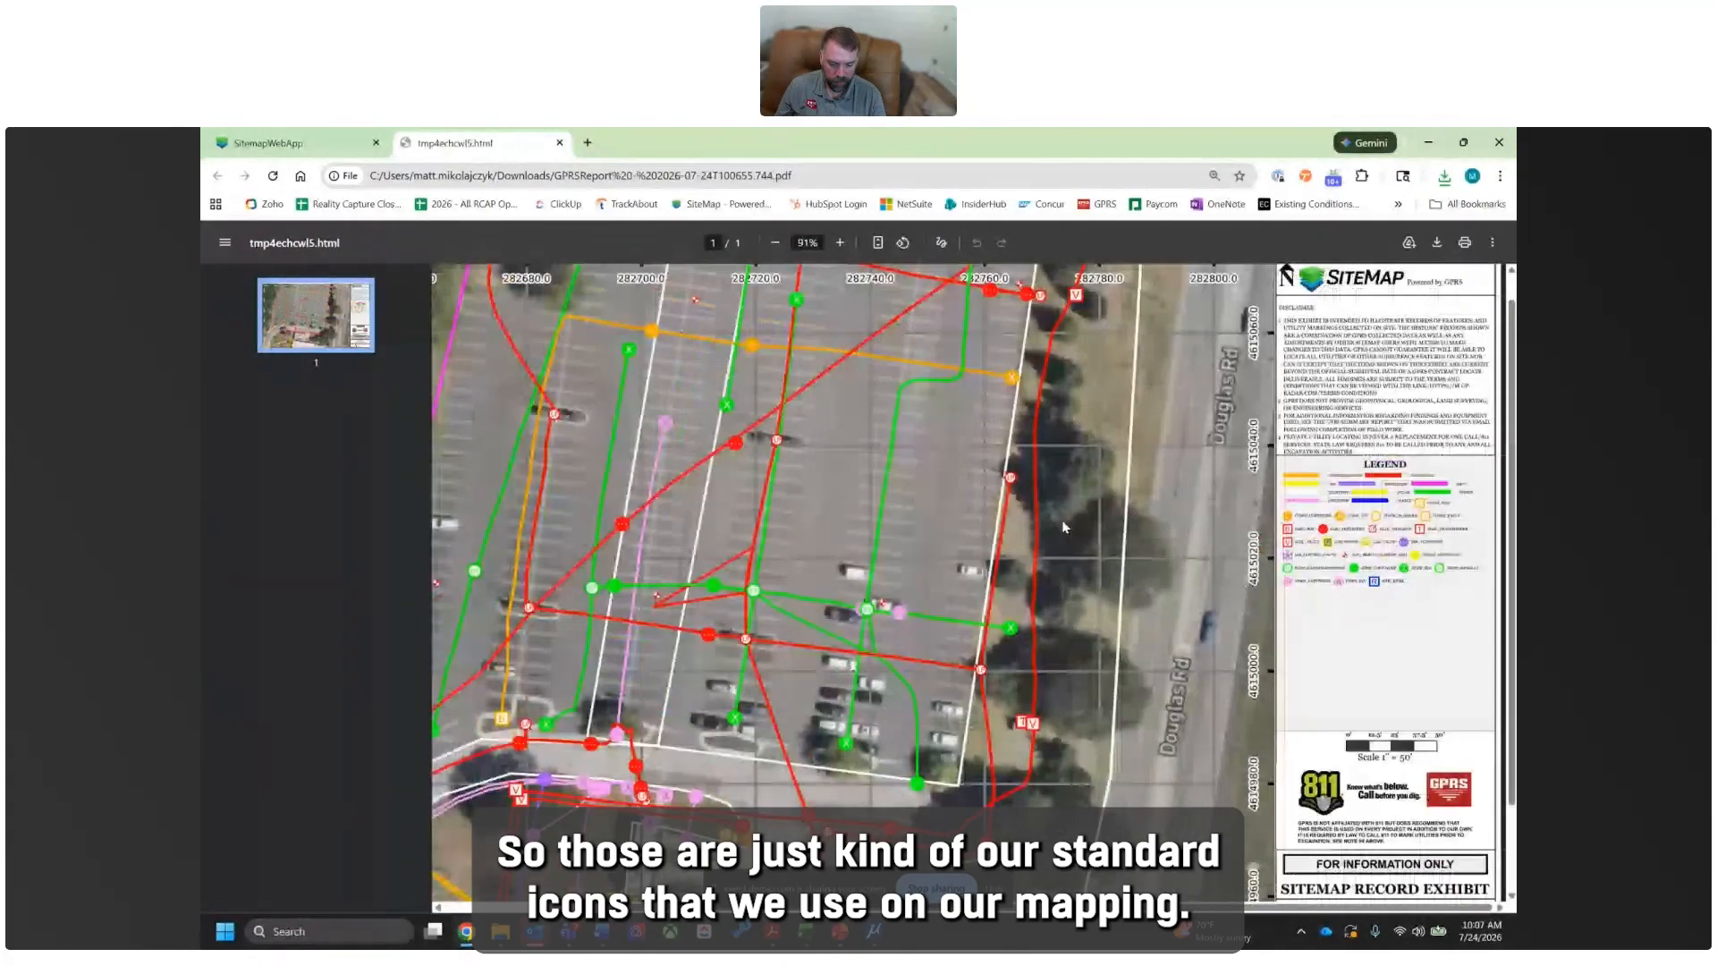
scroll(1062, 527, "up", 1)
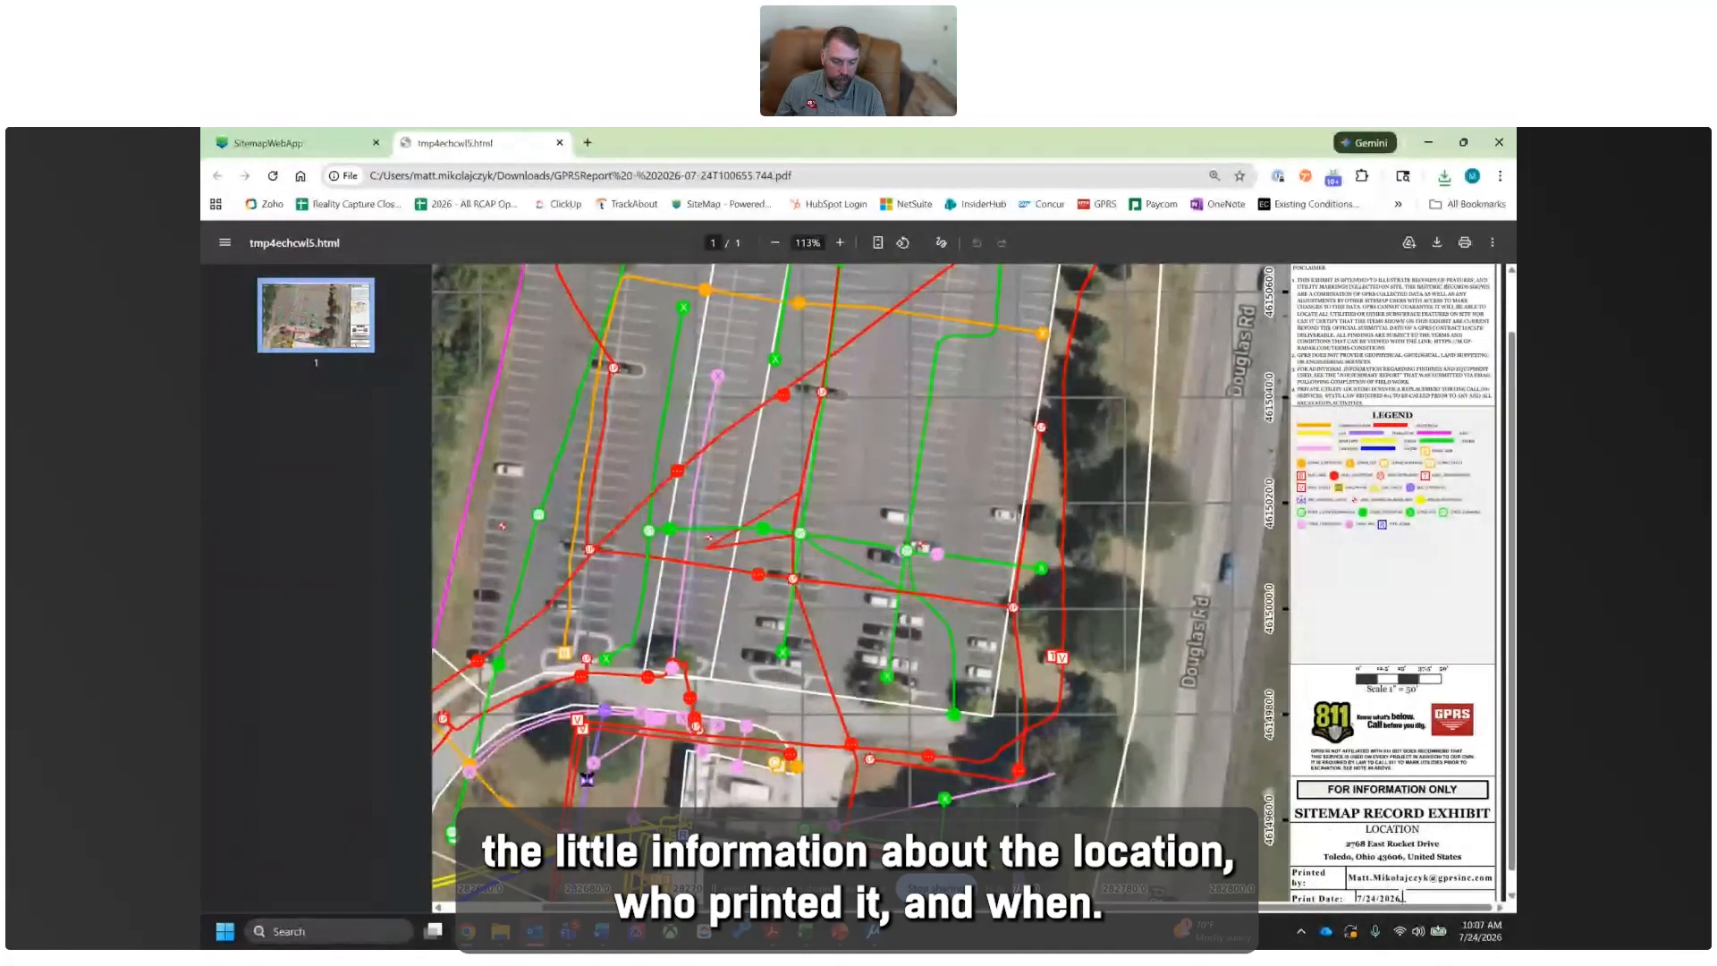
scroll(1202, 736, "down", 1)
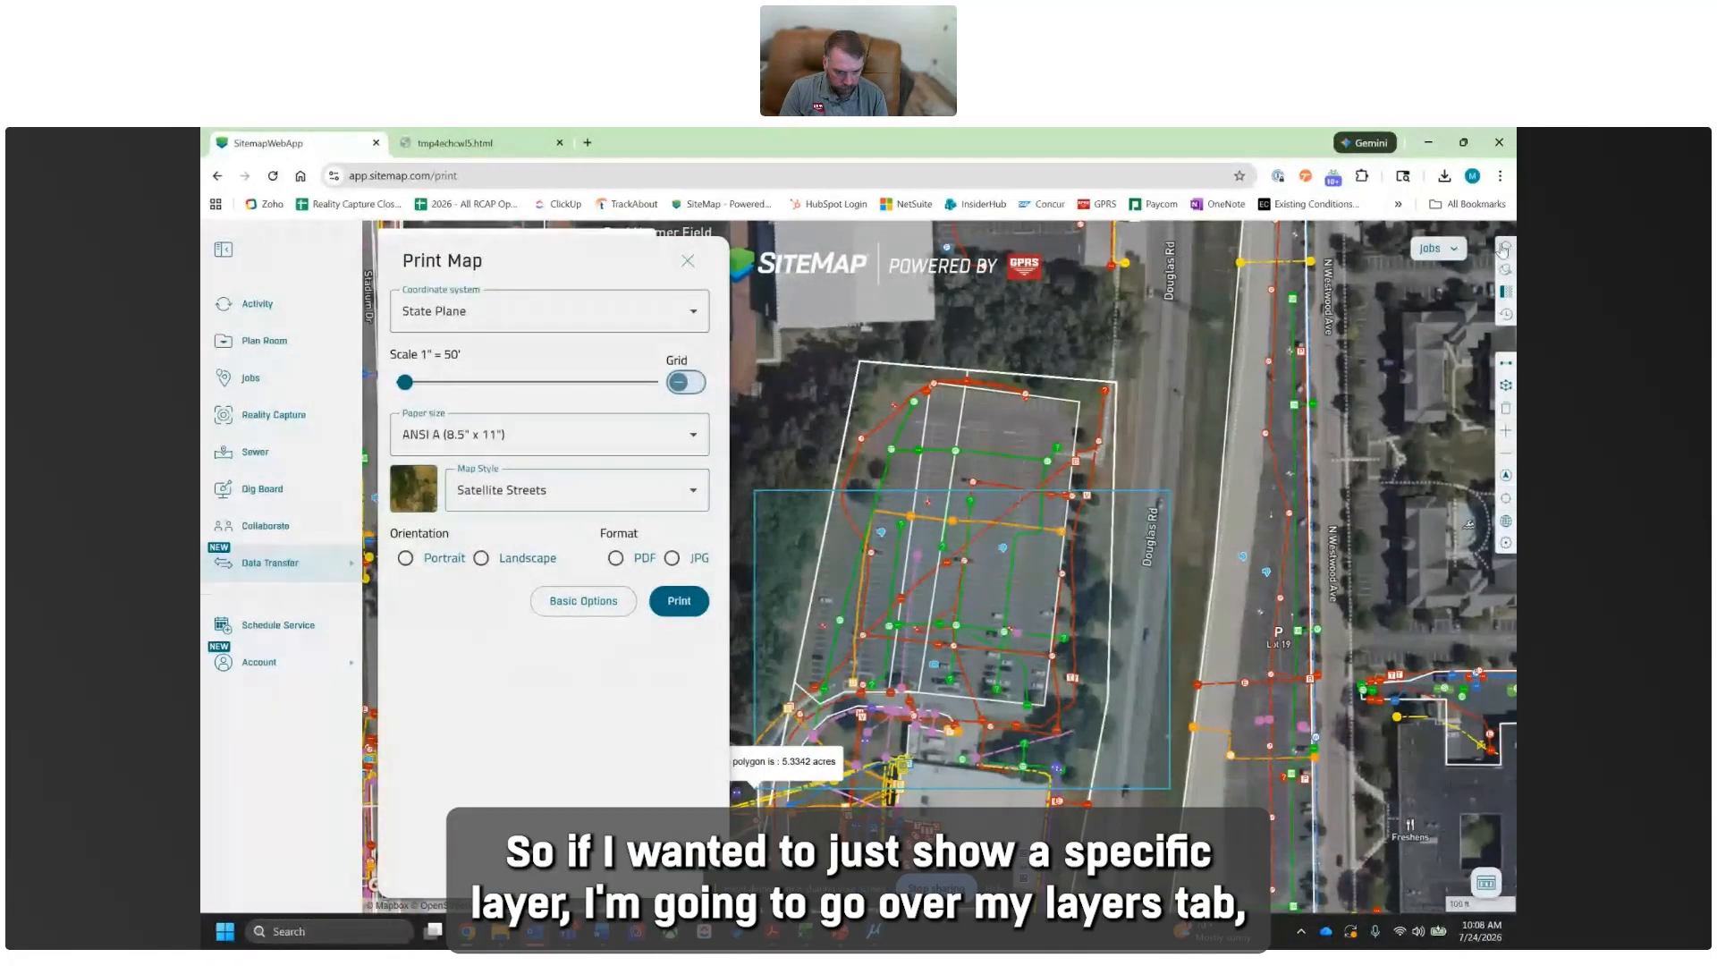
- Hide all GPRS utility layers on the map and show only the Electrical layer
left_click(1505, 249)
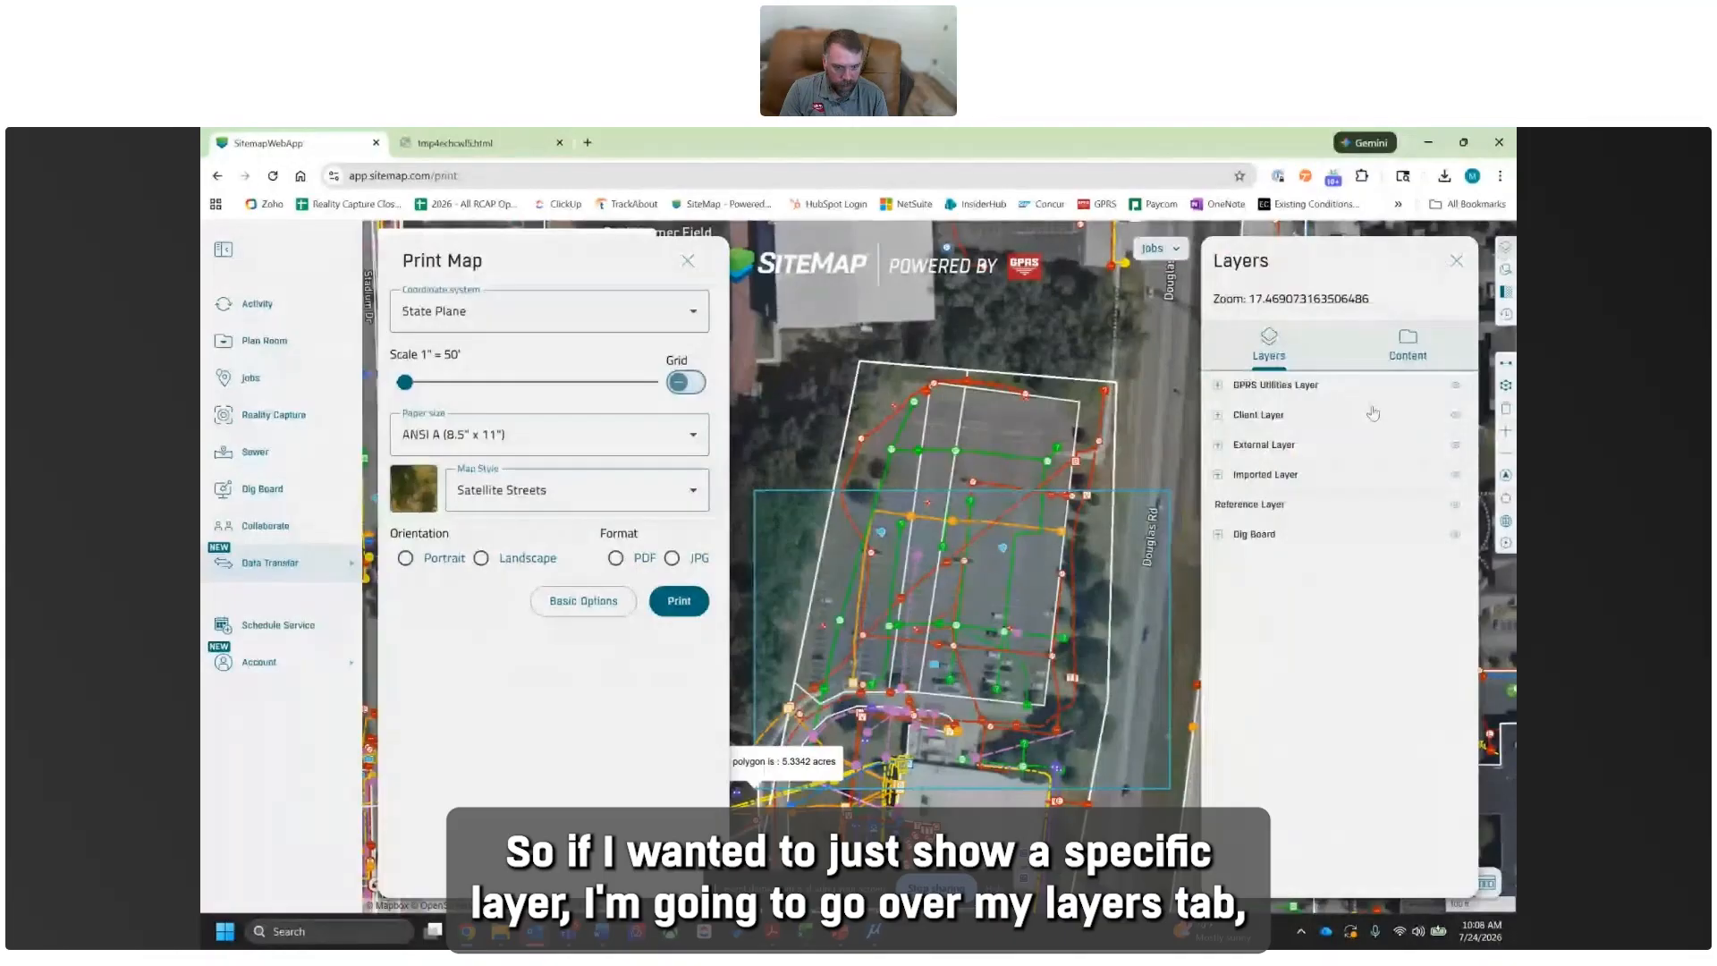
left_click(1219, 387)
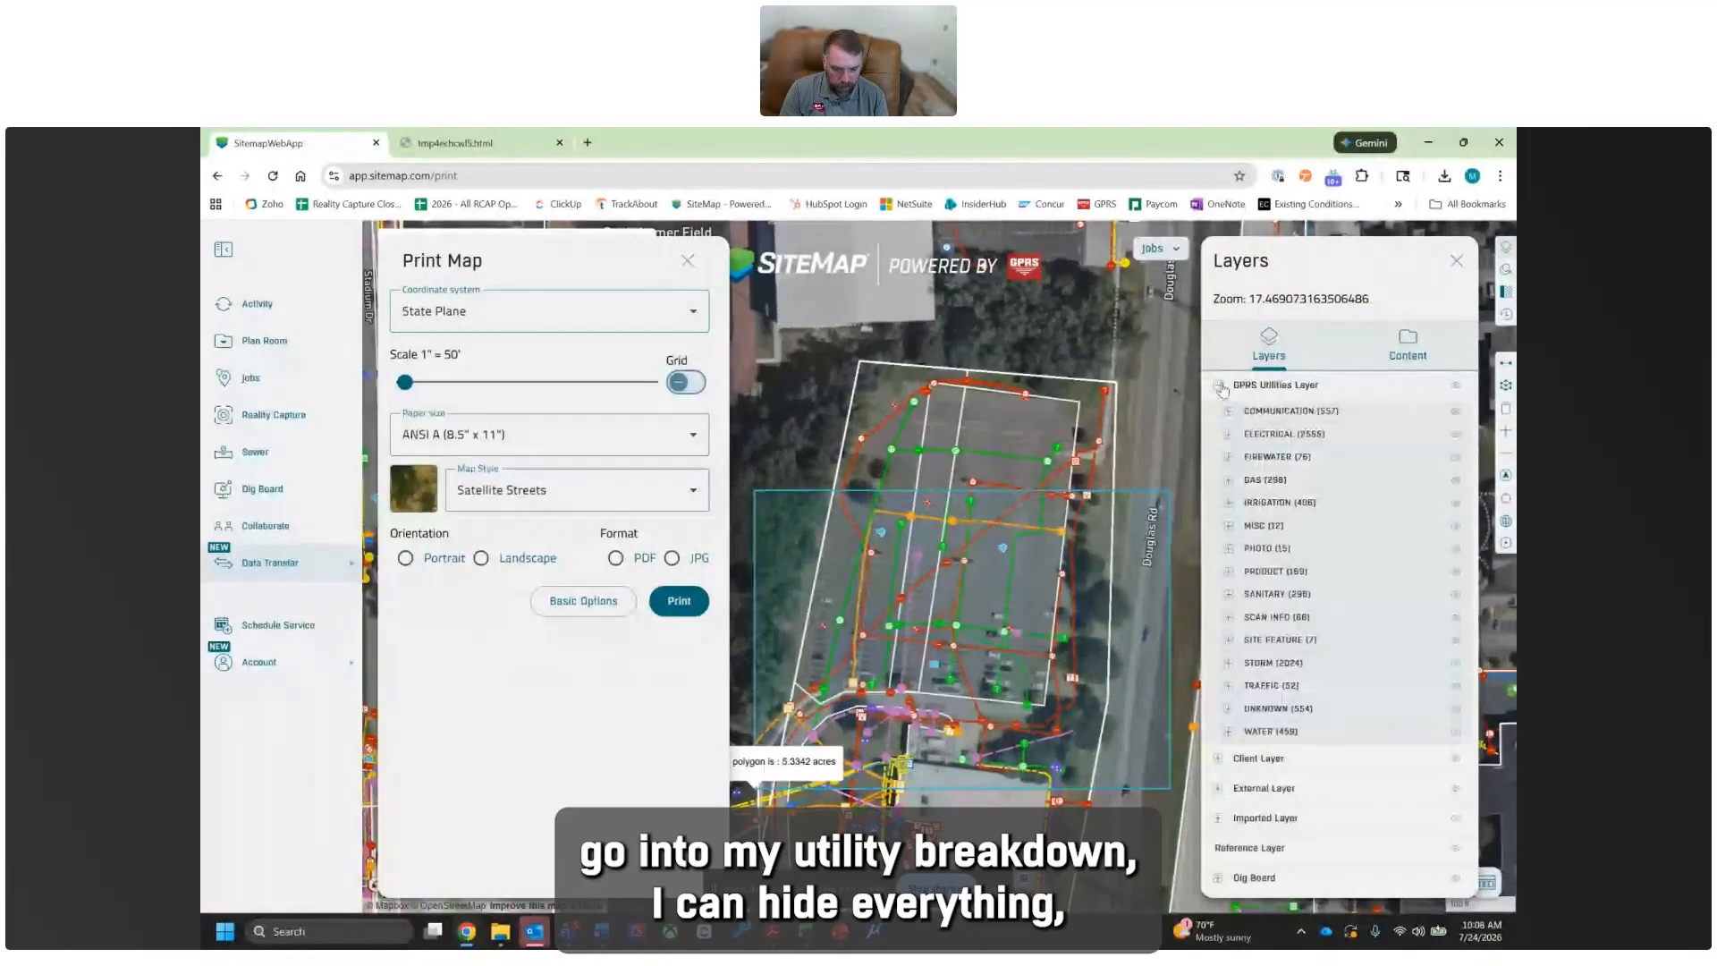
left_click(1457, 387)
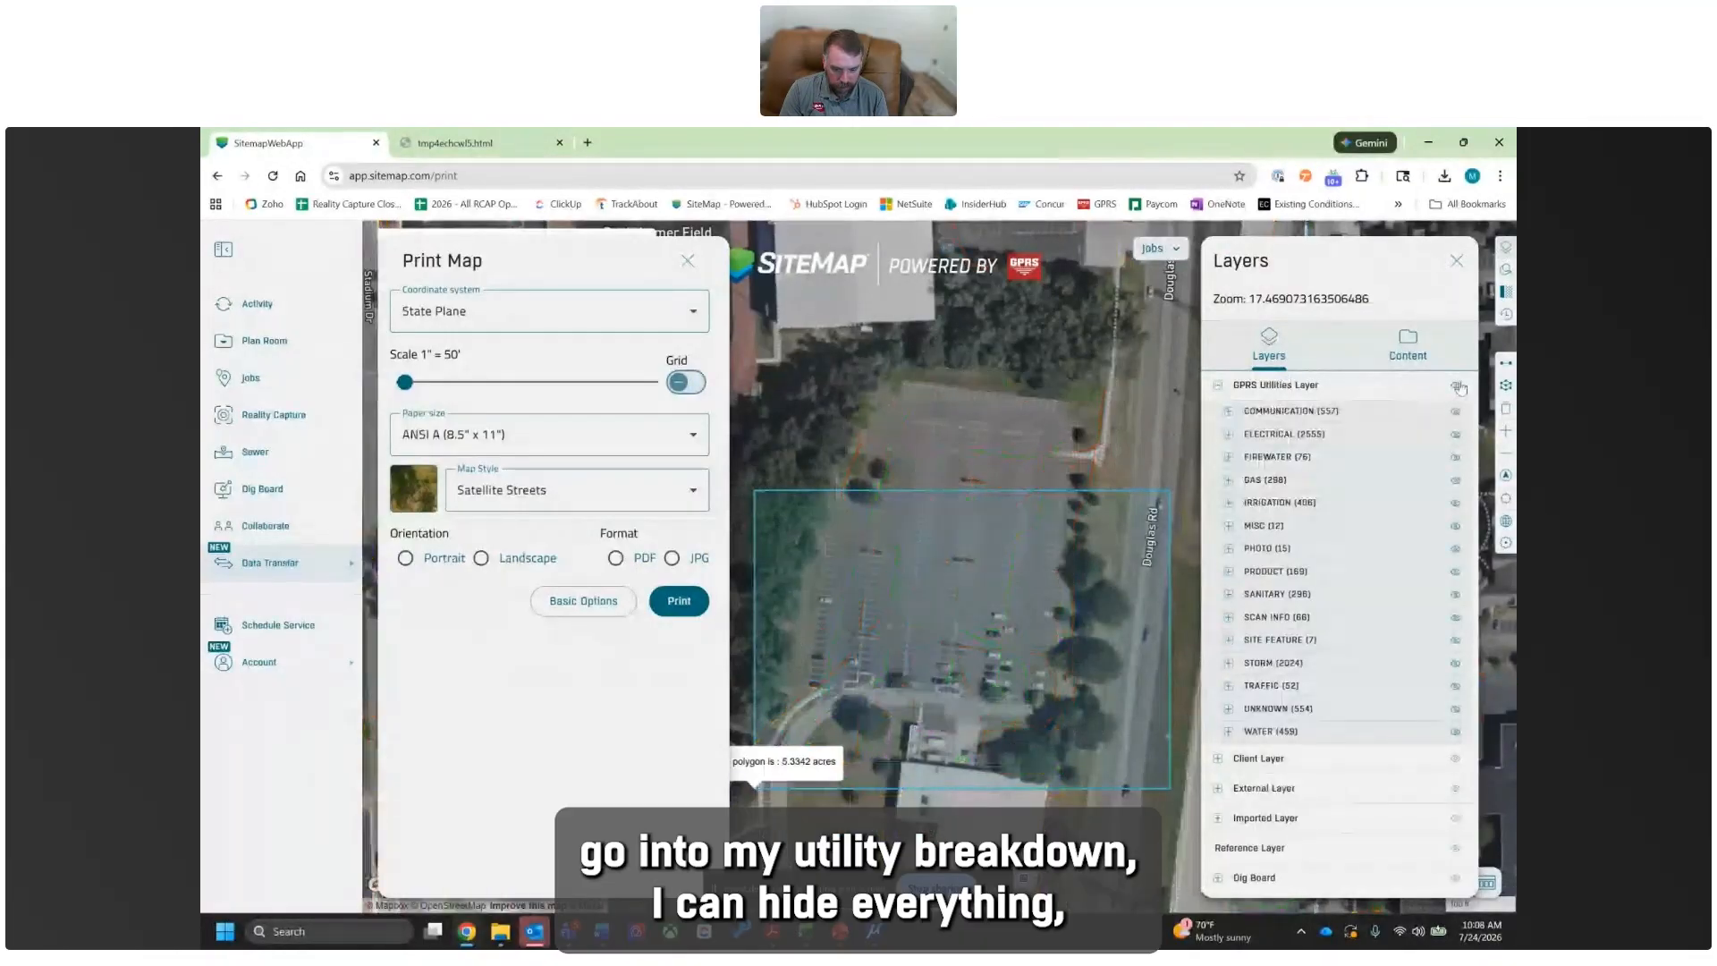
left_click(1455, 435)
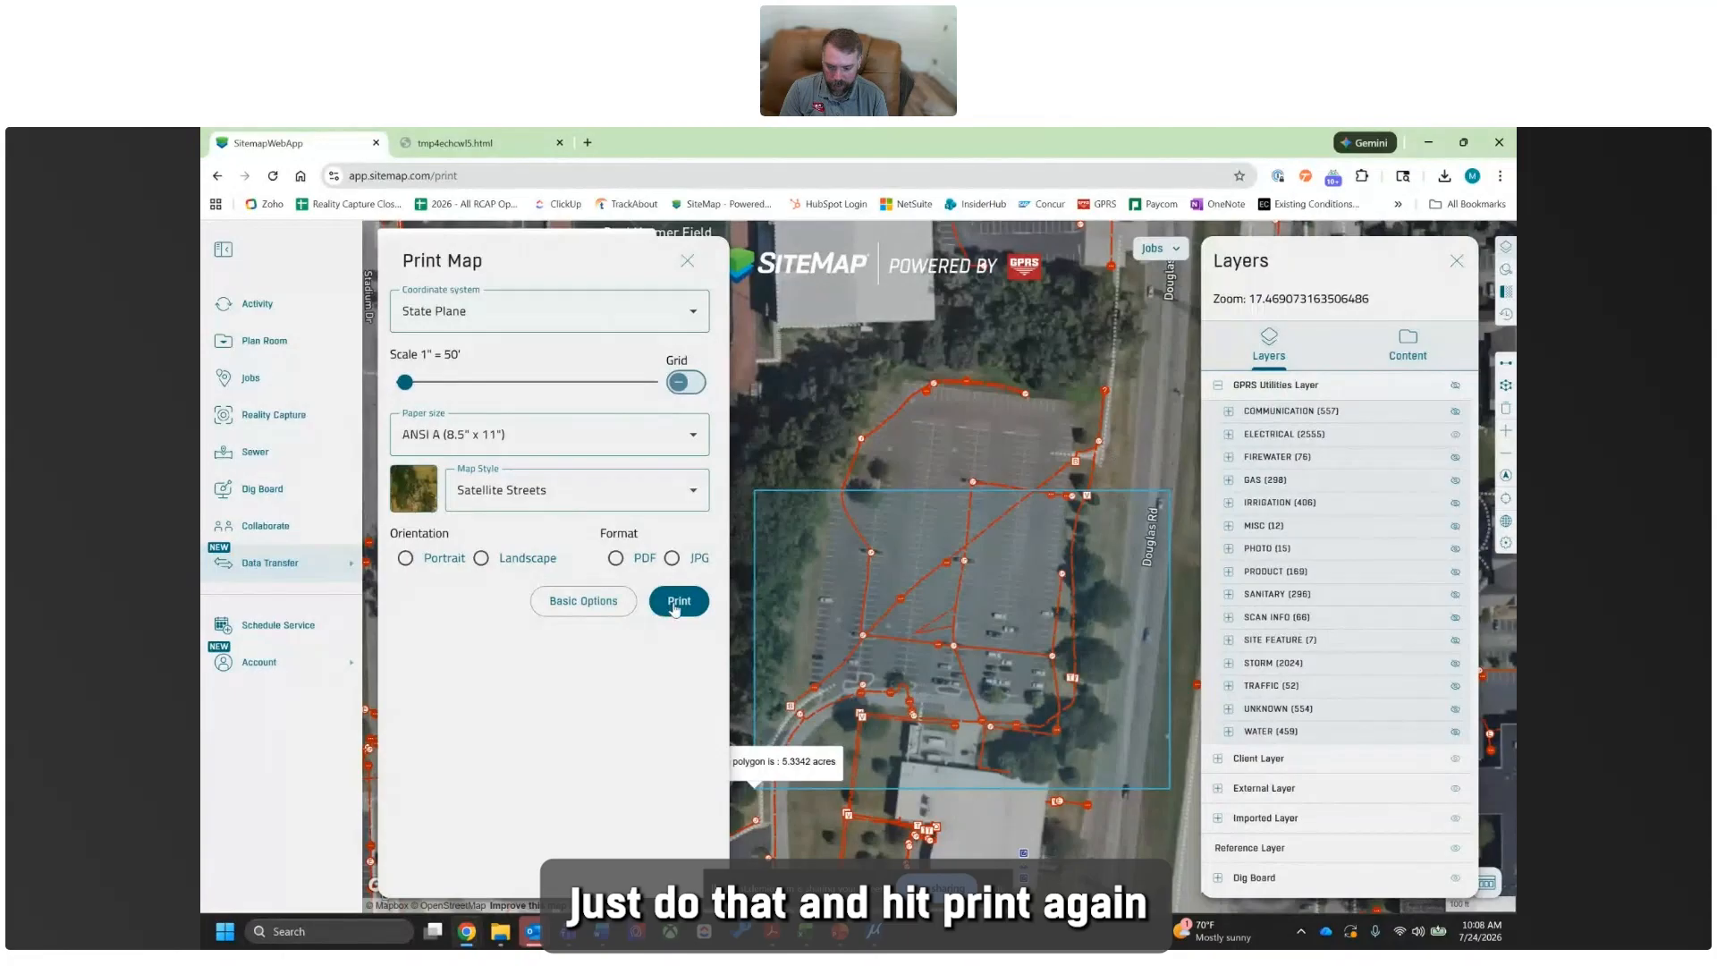
- Print the electrical-only map in PDF format and open the downloaded report
left_click(616, 558)
left_click(677, 602)
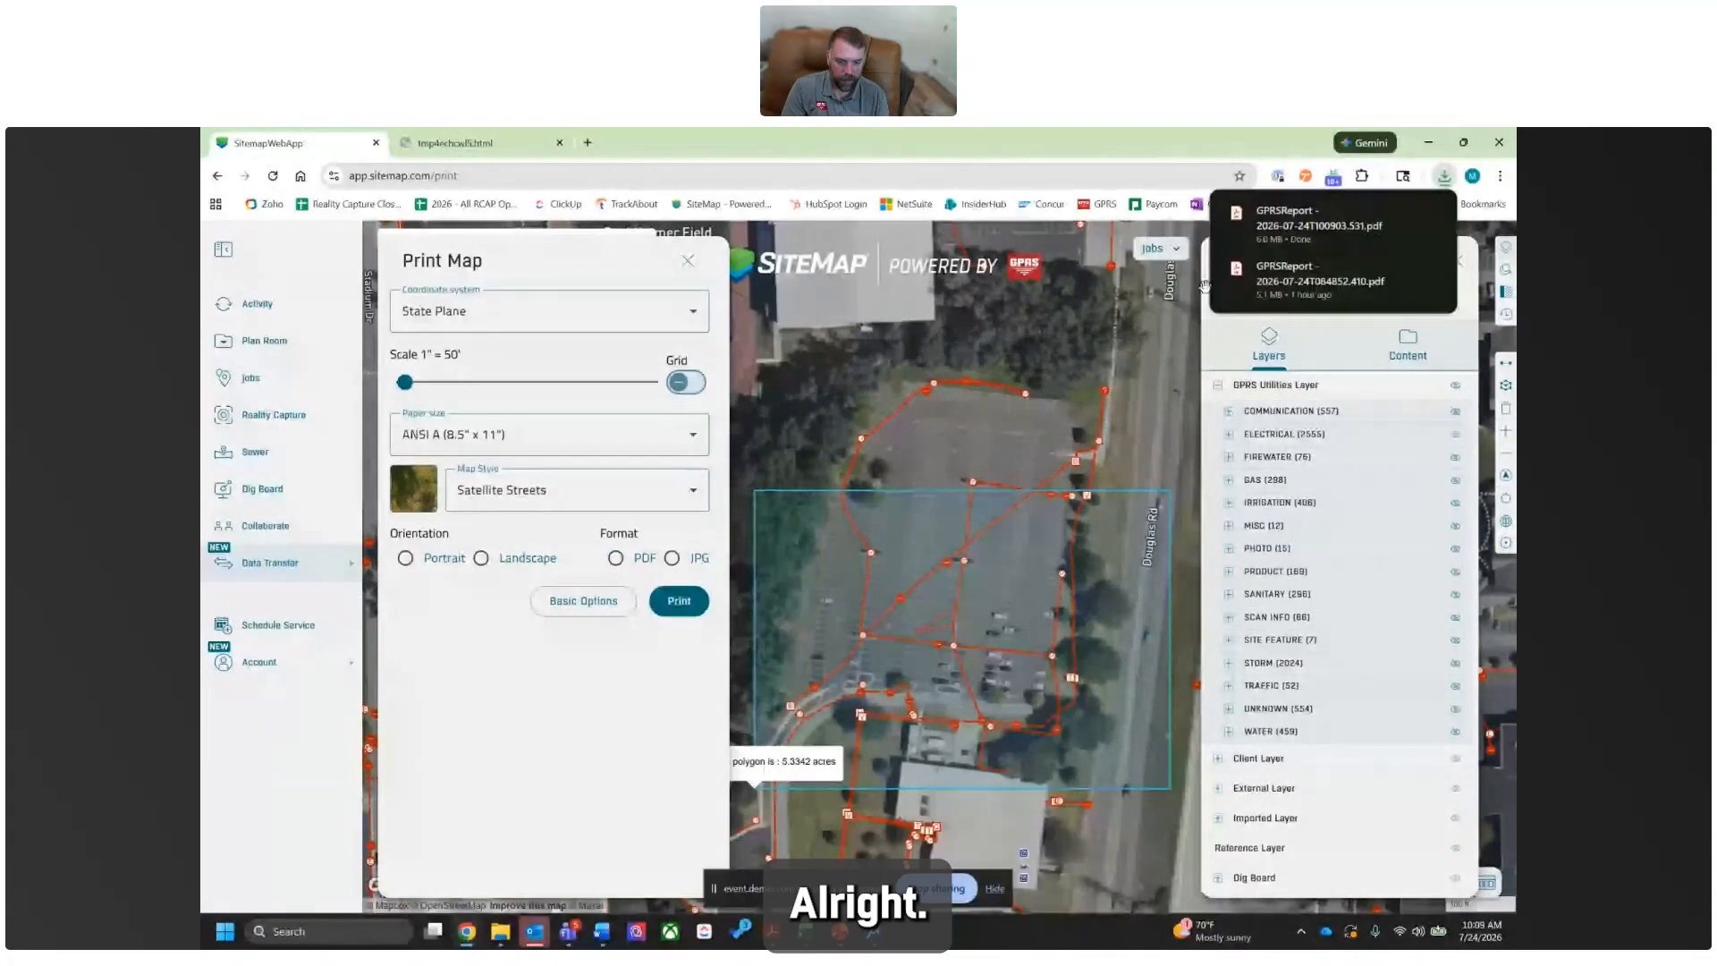
left_click(1296, 220)
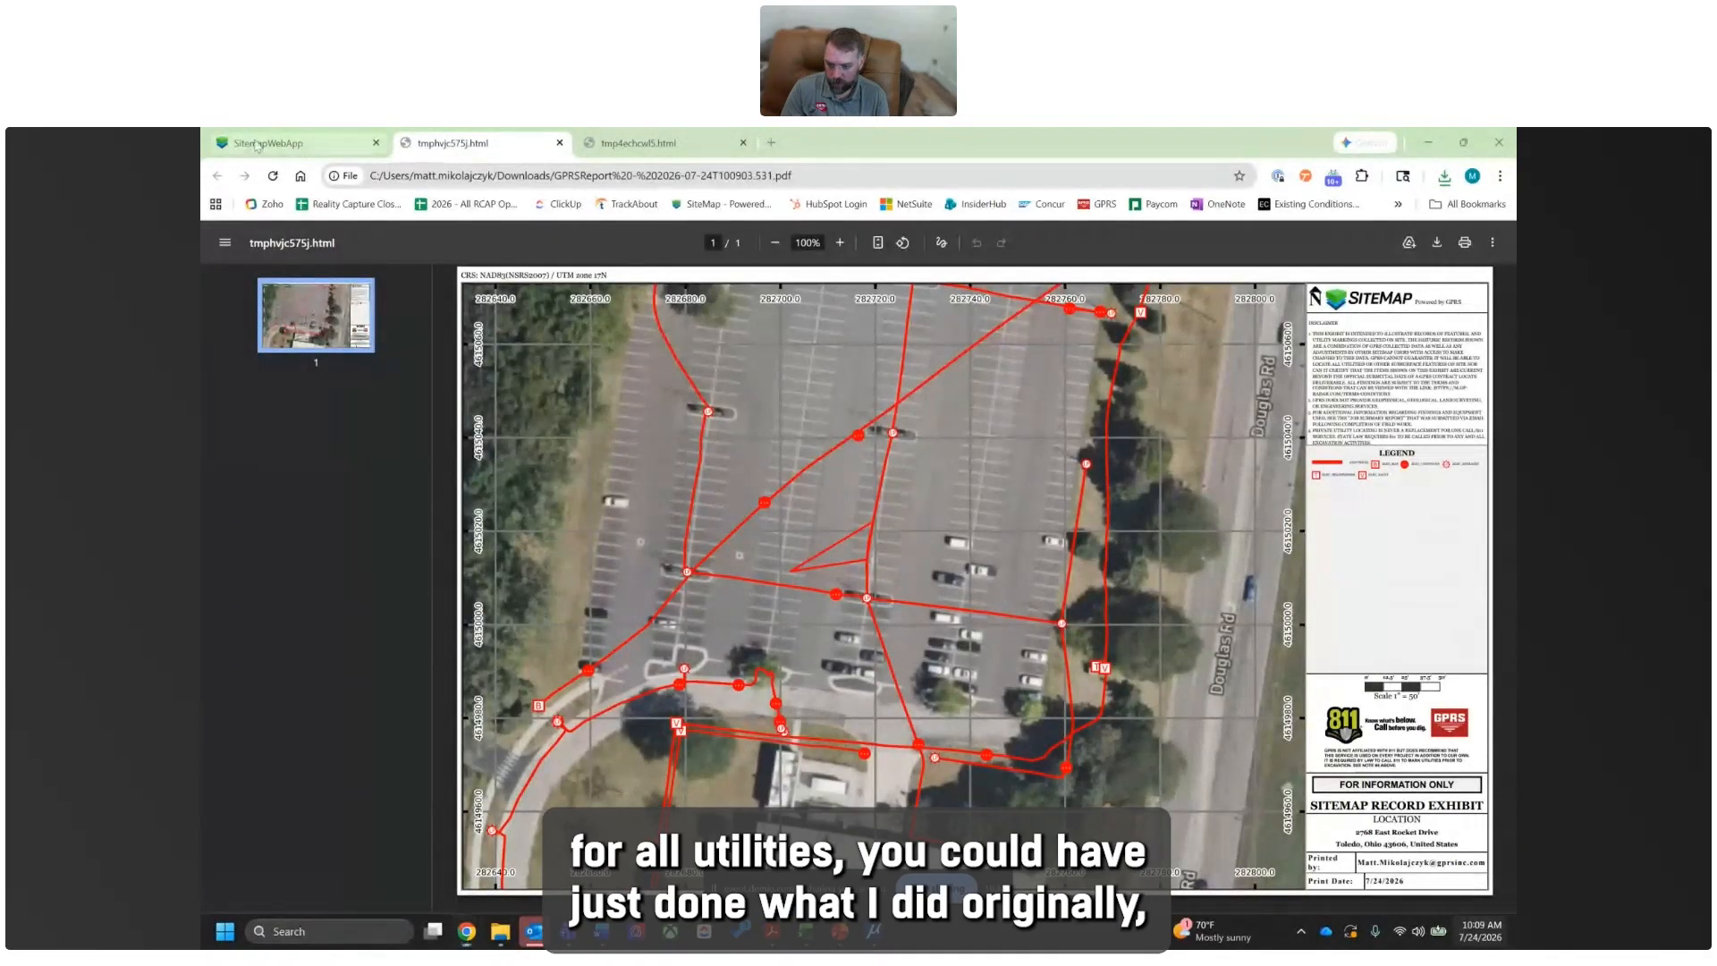
- Return to the SiteMap print page, hide all GPRS utility layers on the map and expand their layer list
left_click(291, 143)
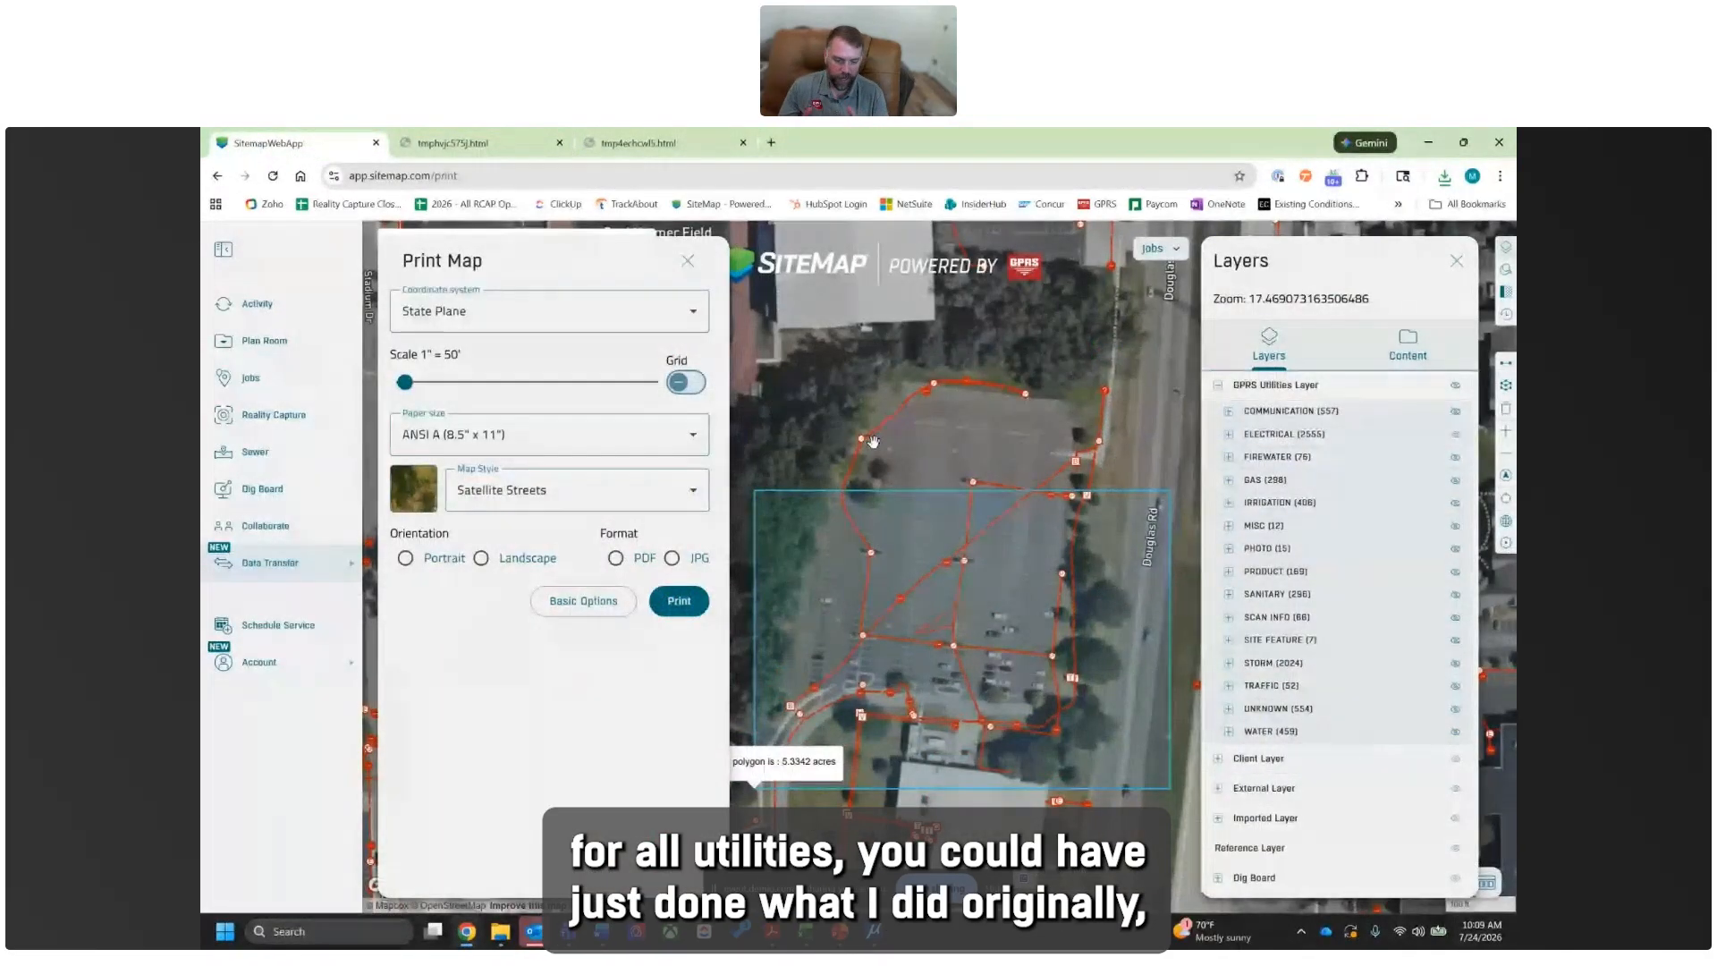
left_click(1458, 385)
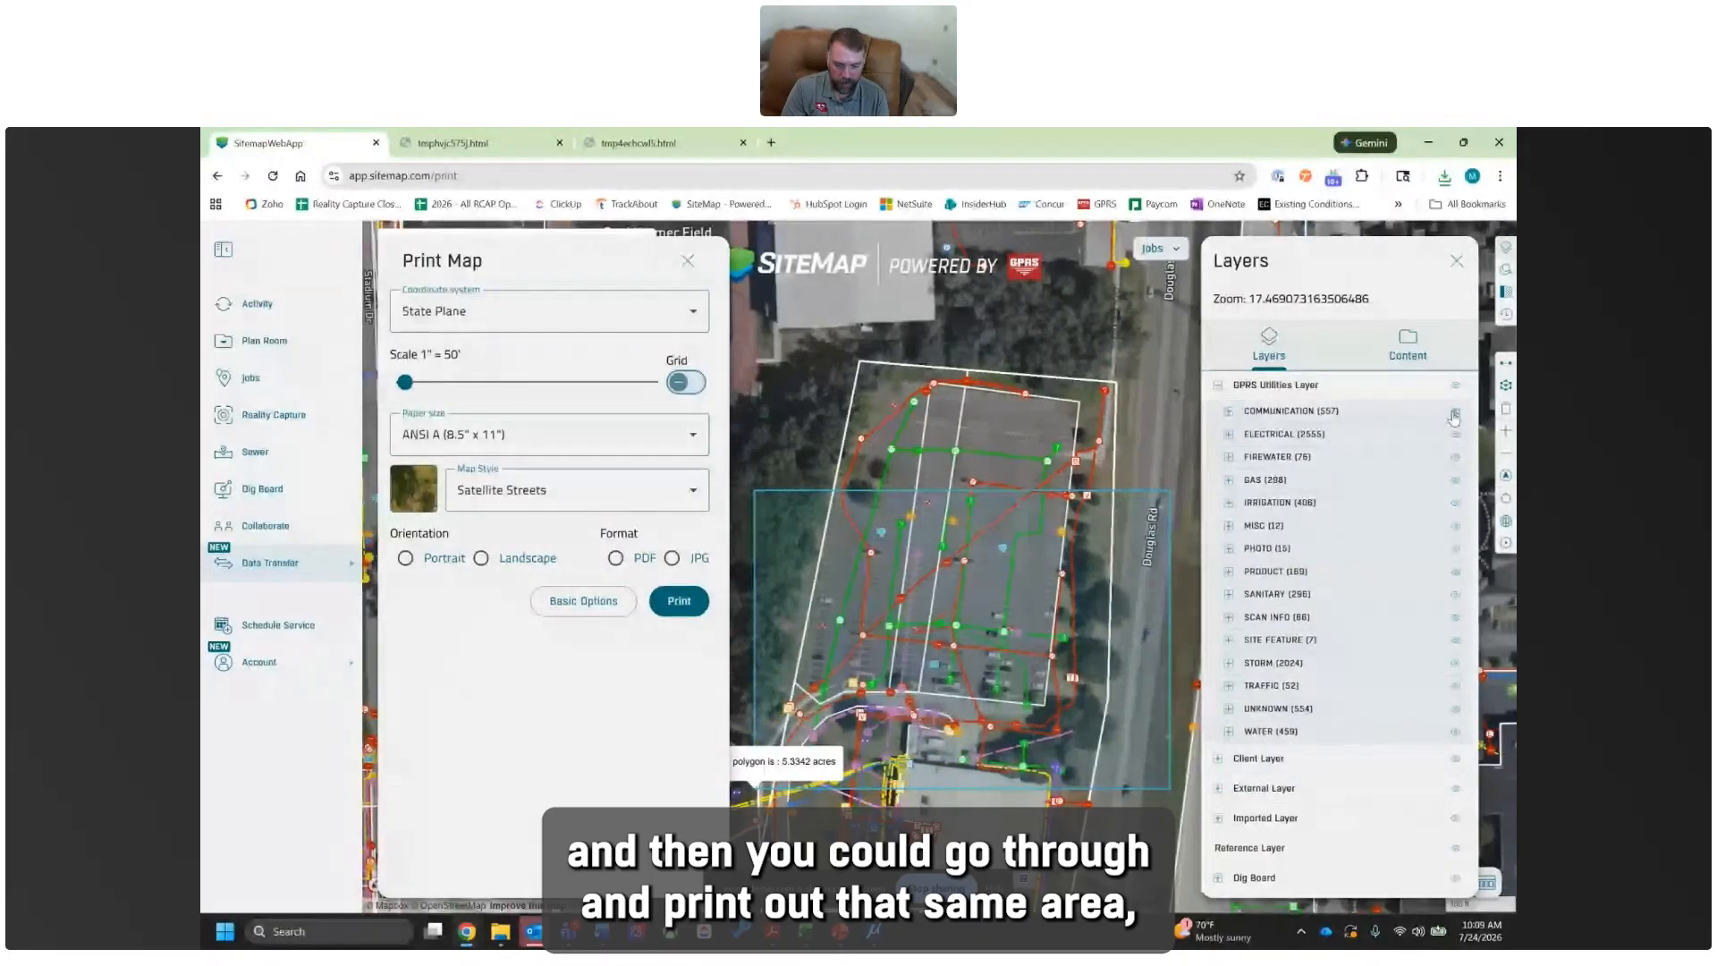
left_click(1457, 389)
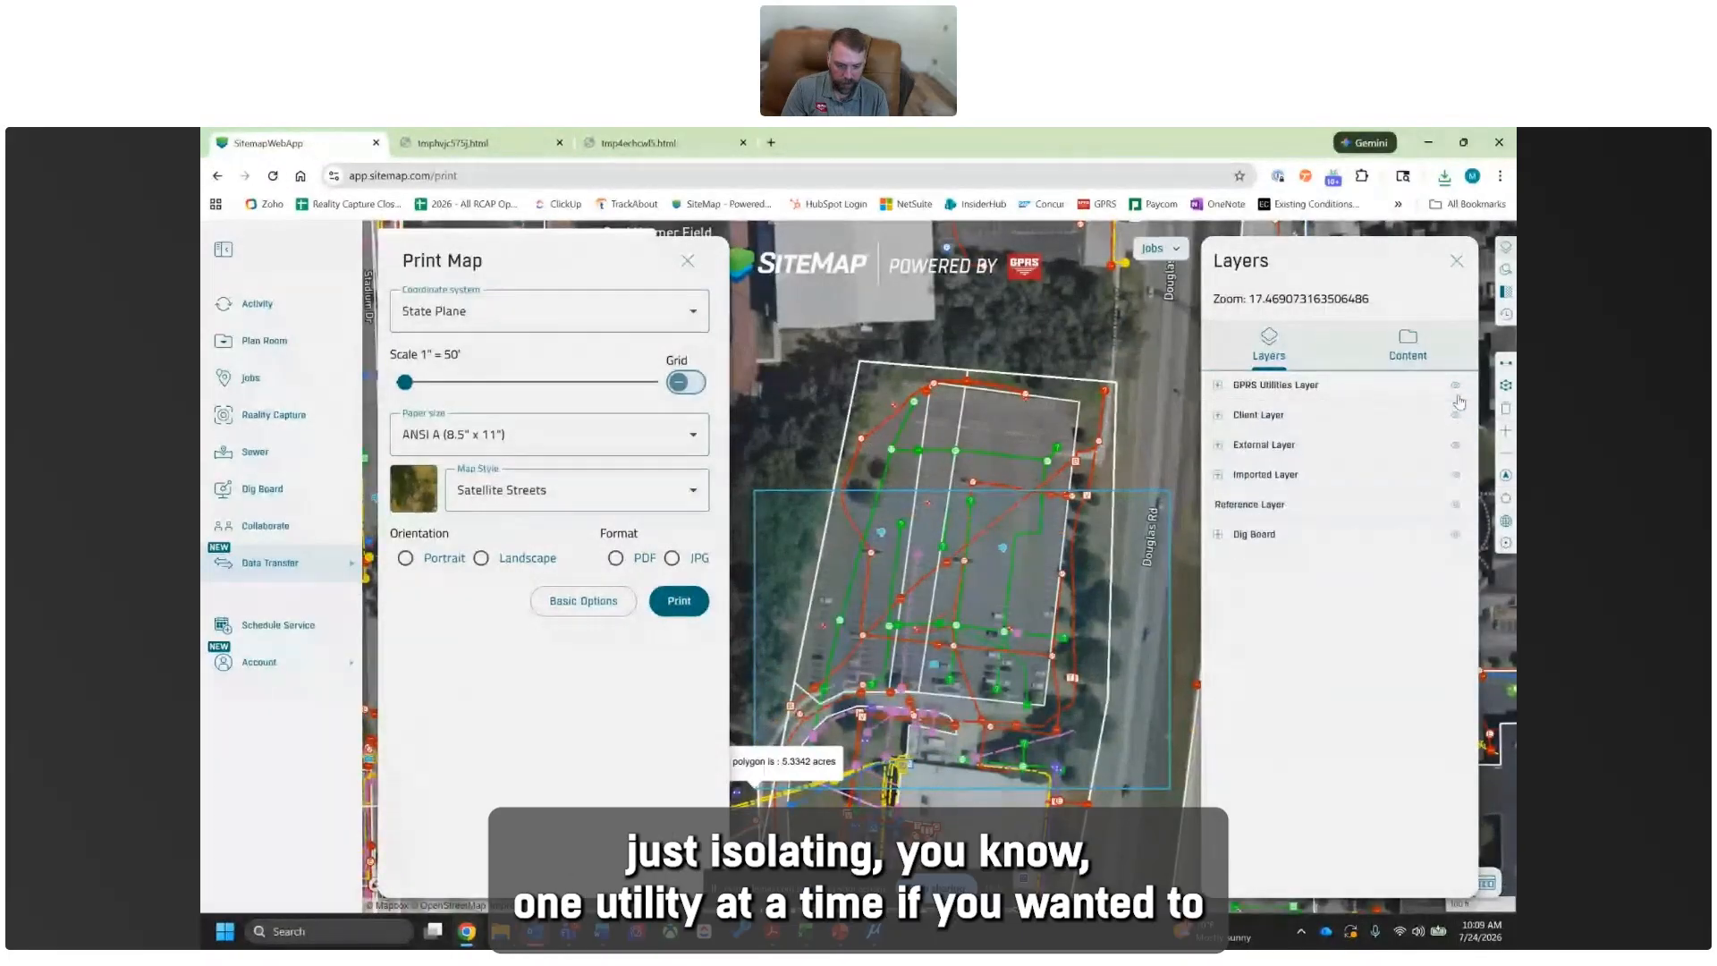
left_click(1218, 388)
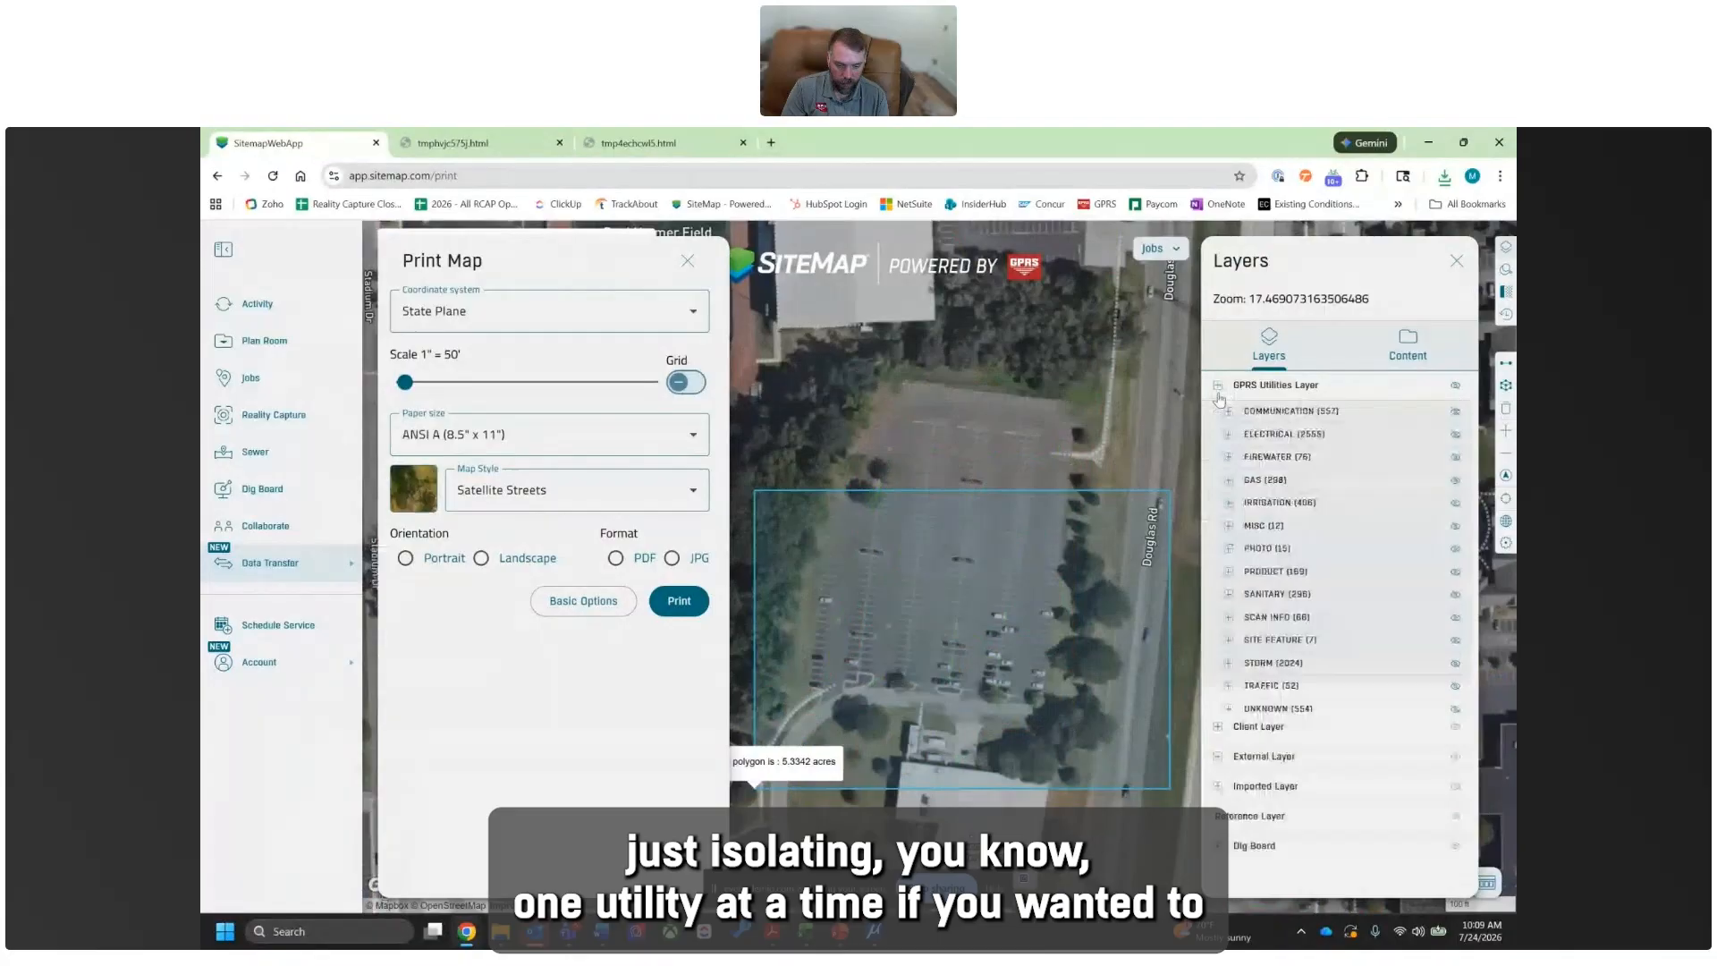
- View the Communication, Firewater, Gas and Storm layers one at a time on the map, hiding each again, and expand the Irrigation layer
left_click(1456, 413)
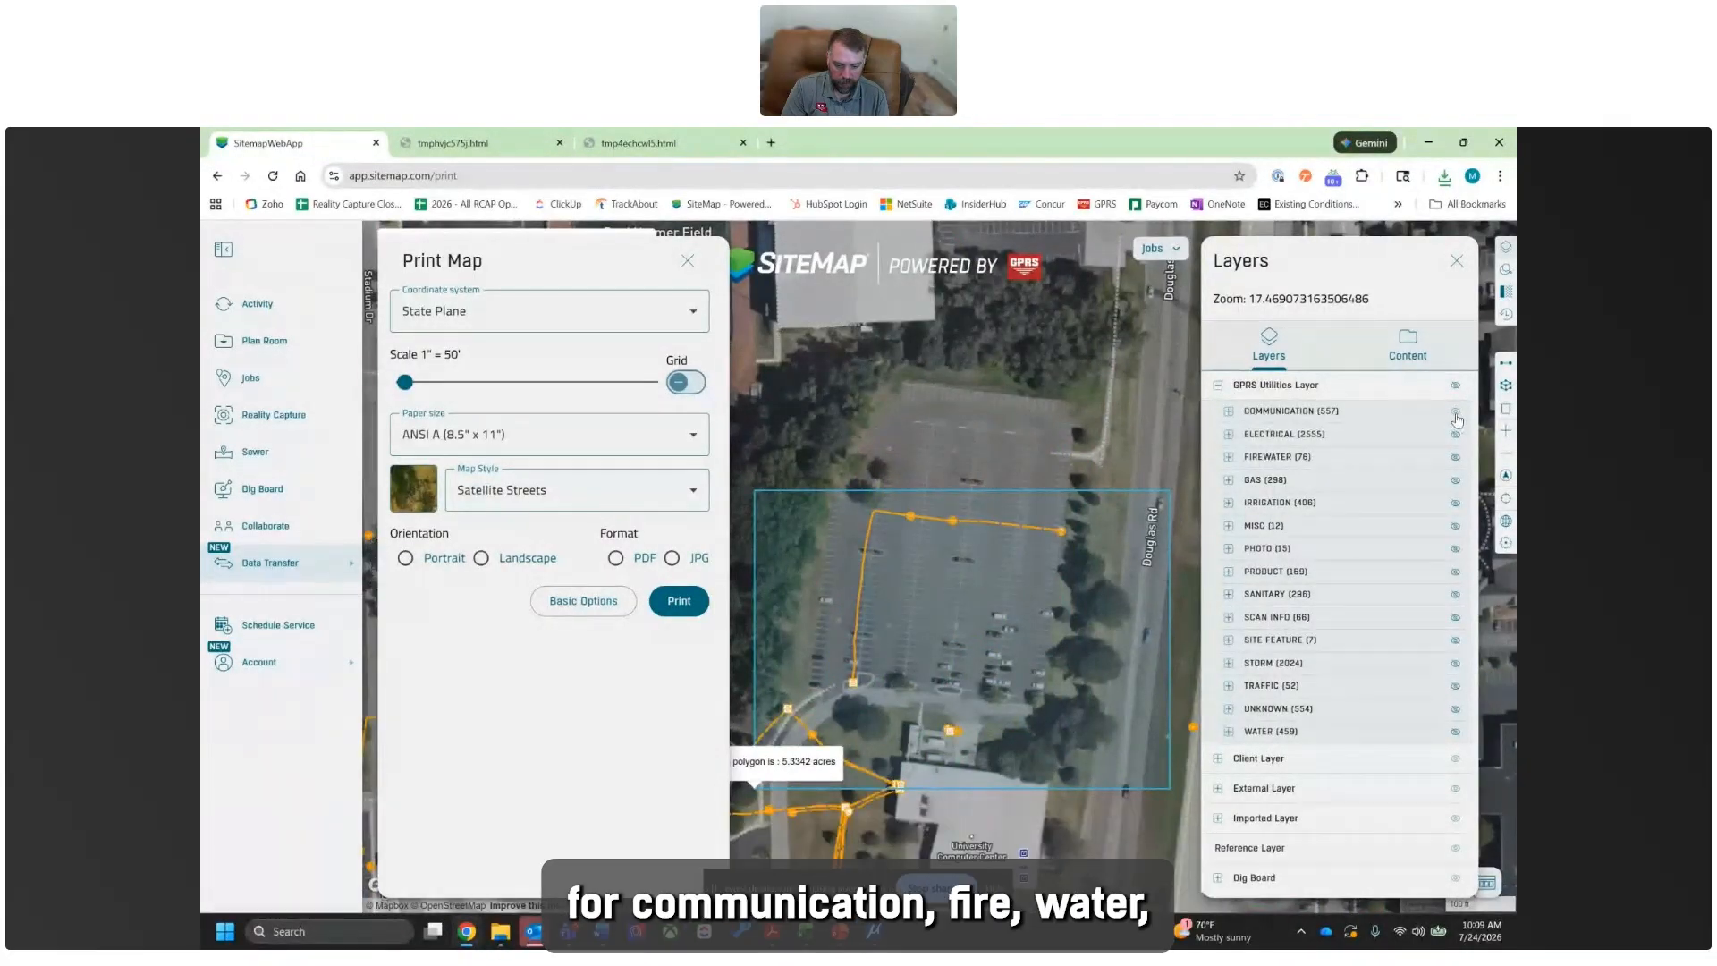
left_click(1456, 413)
left_click(1456, 458)
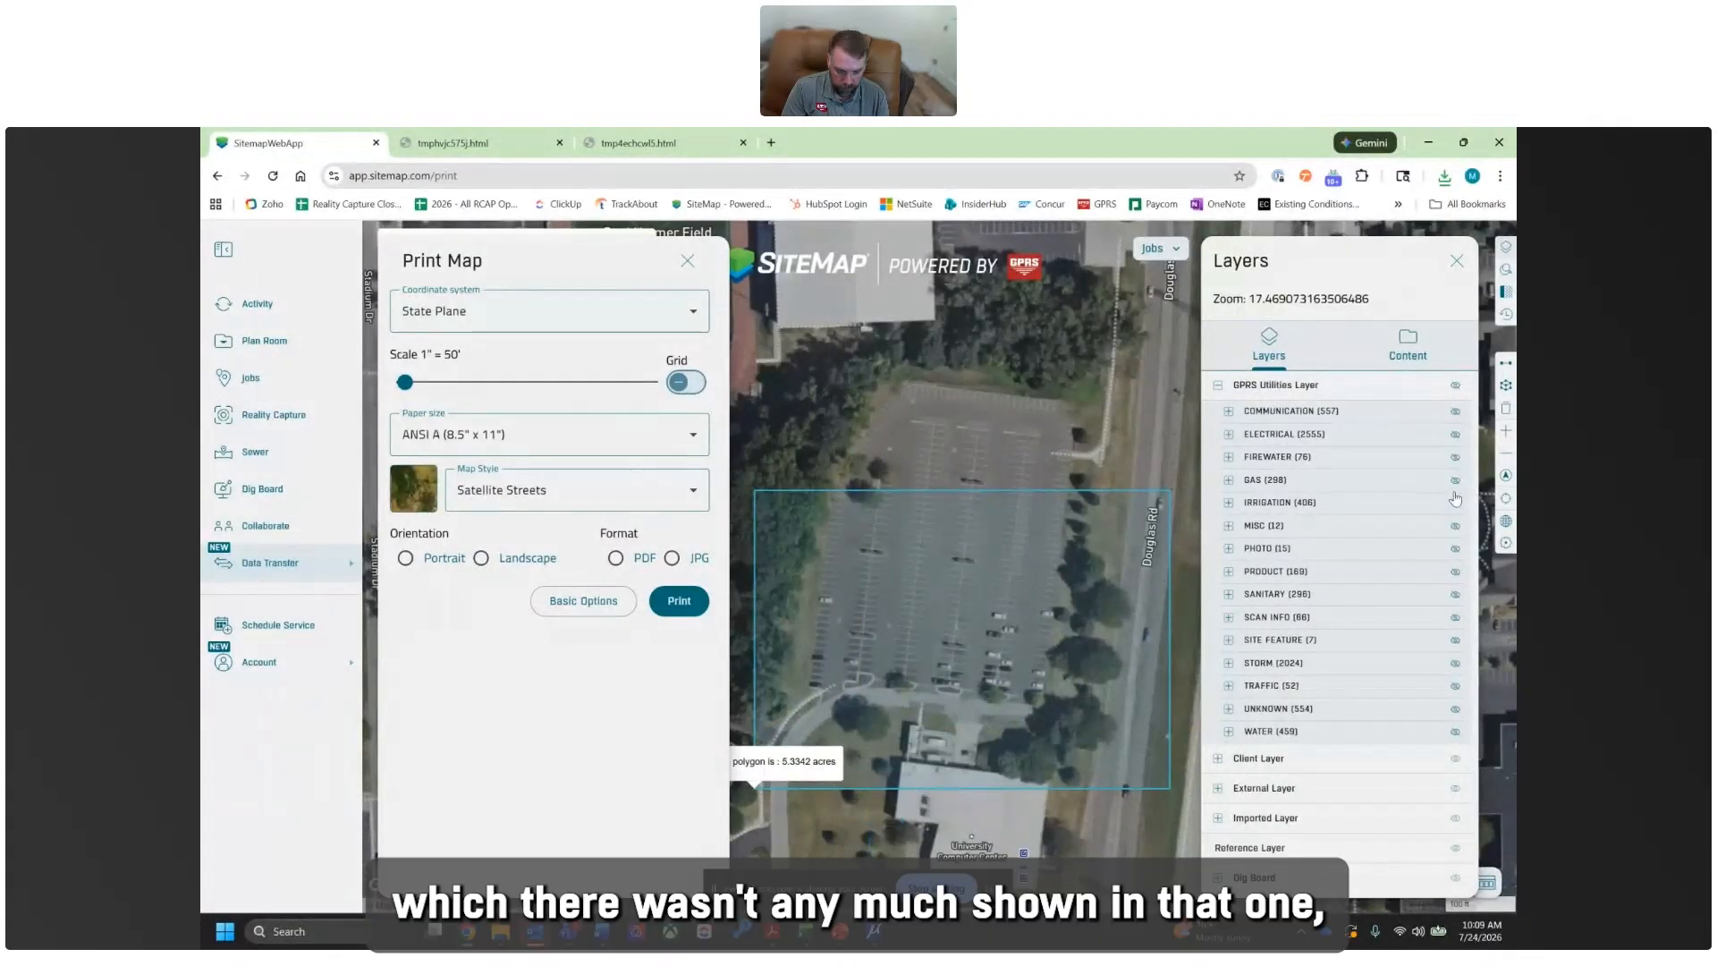
left_click(1455, 481)
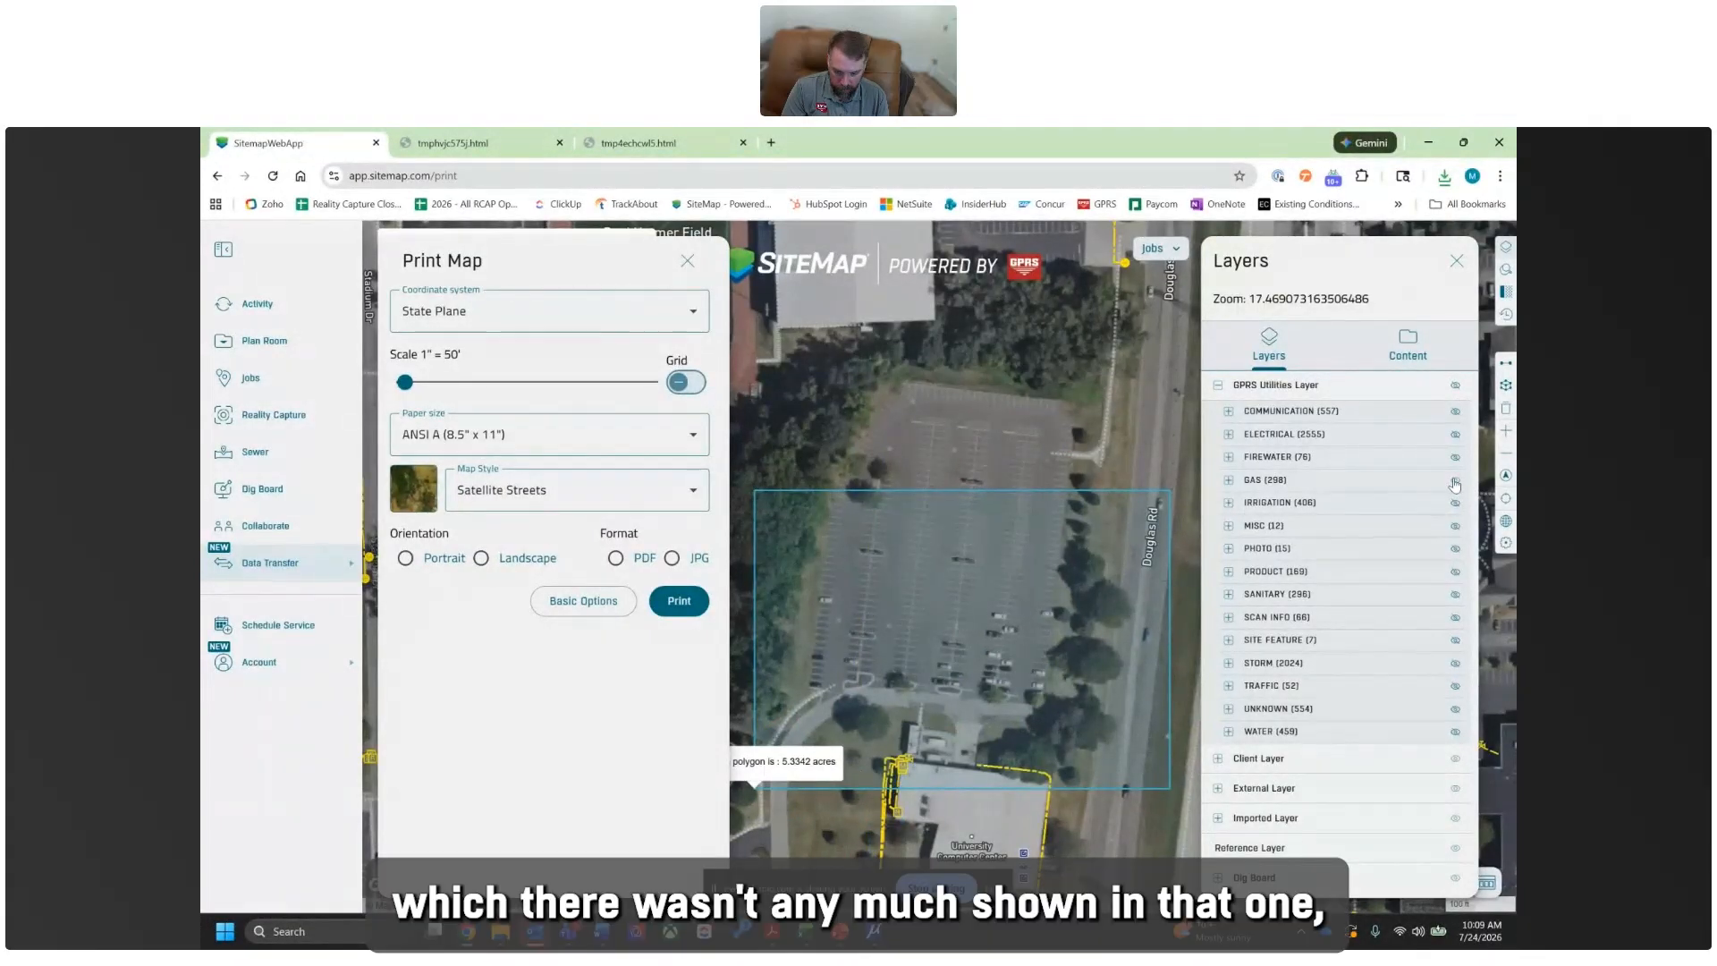
left_click(1455, 483)
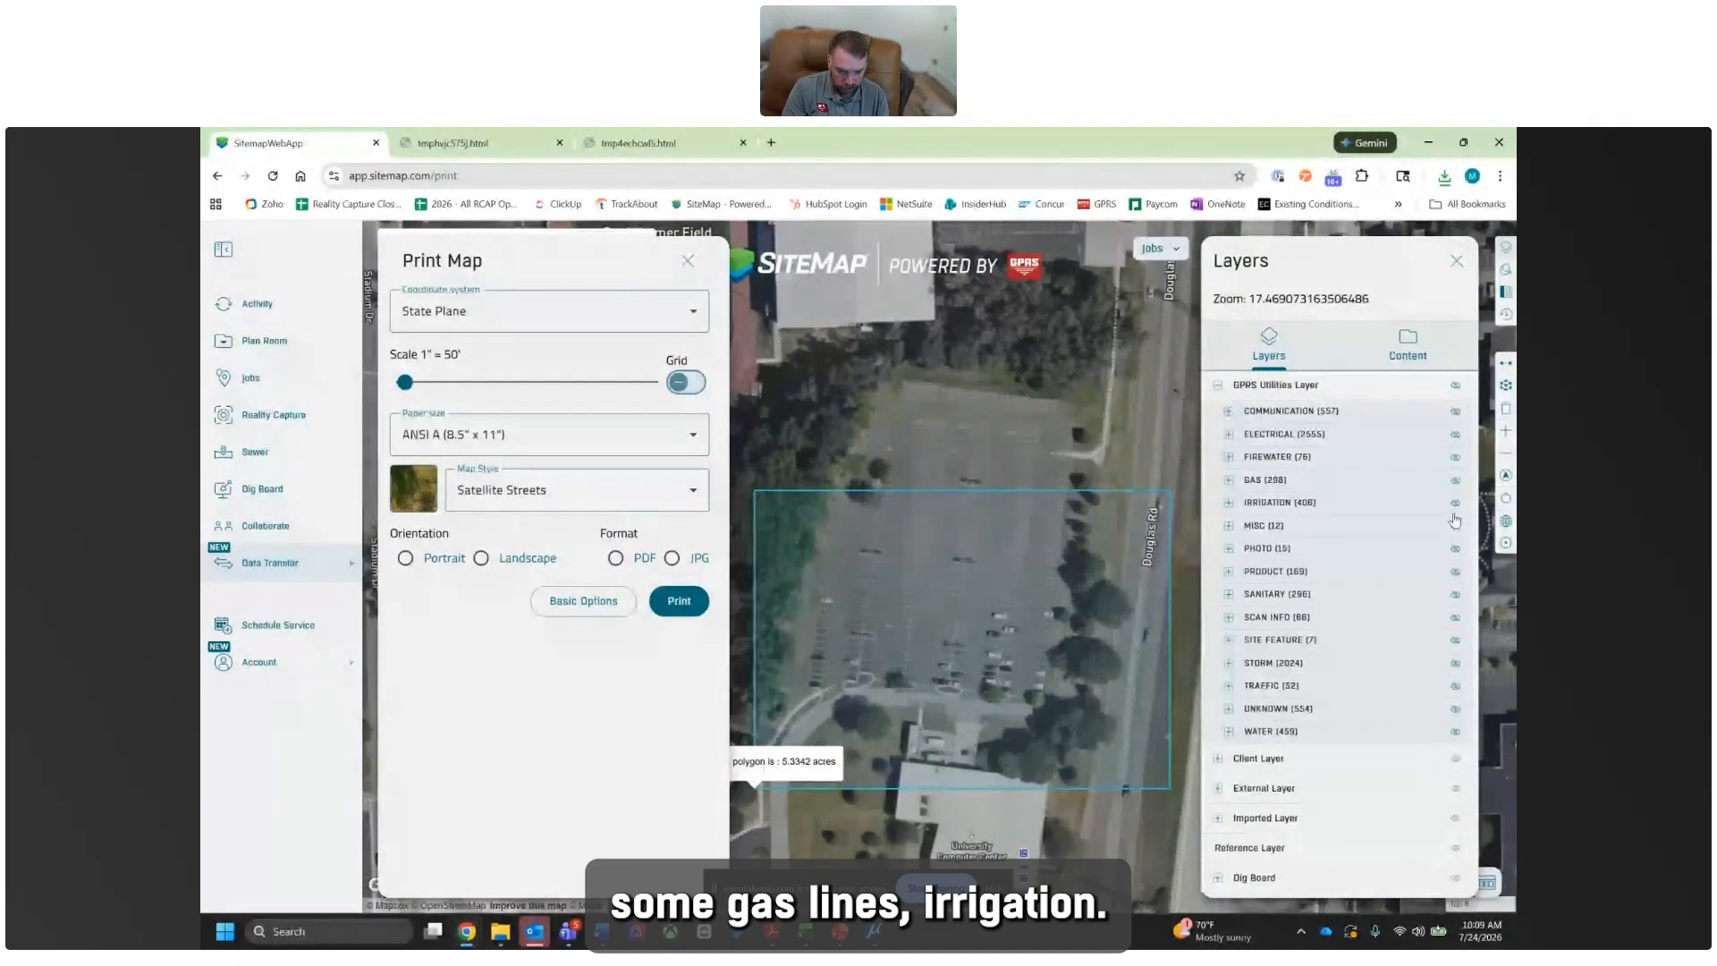
left_click(1455, 504)
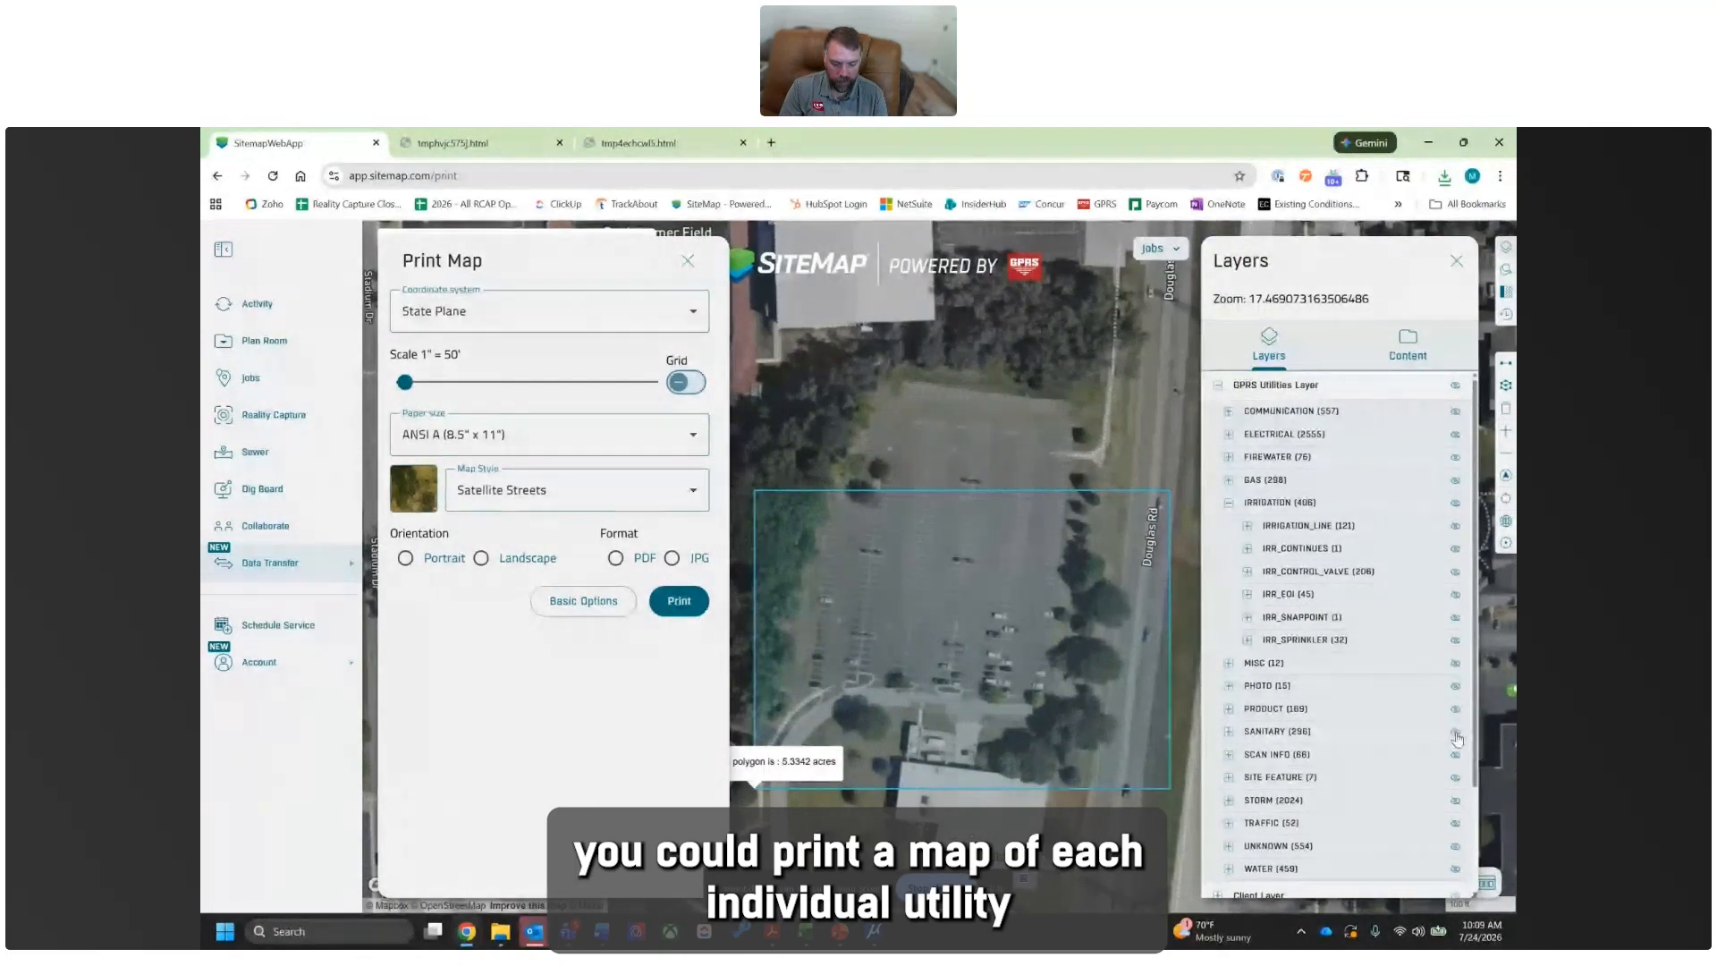
left_click(1455, 799)
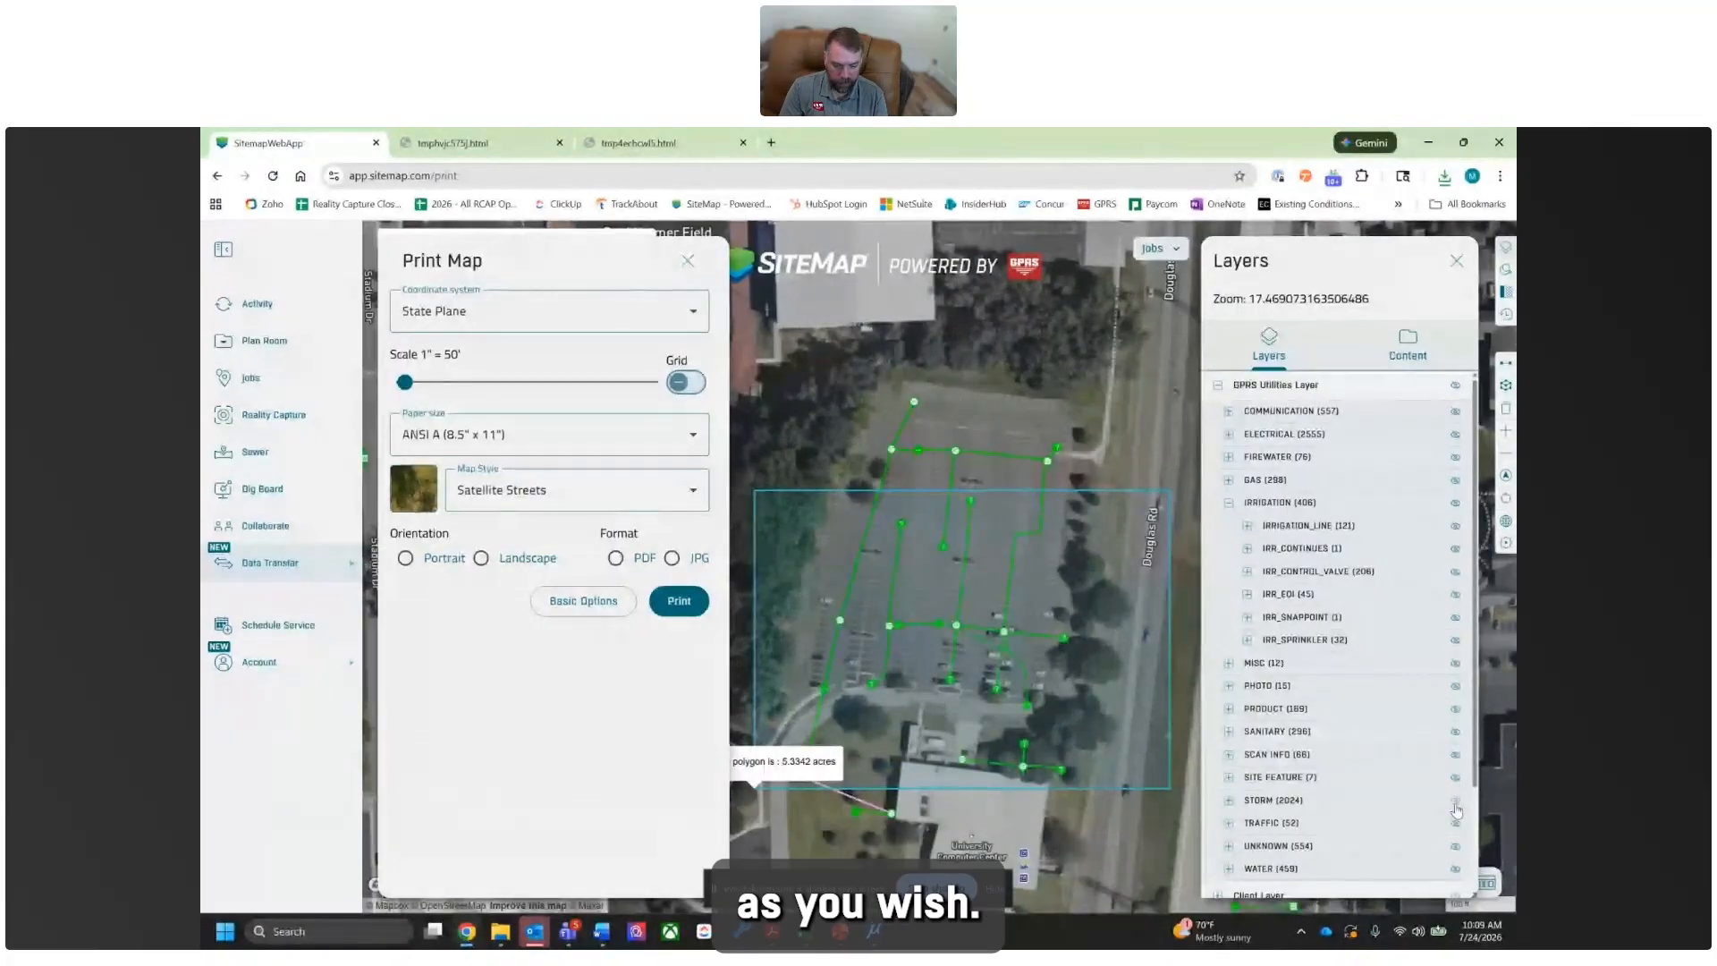
left_click(1455, 802)
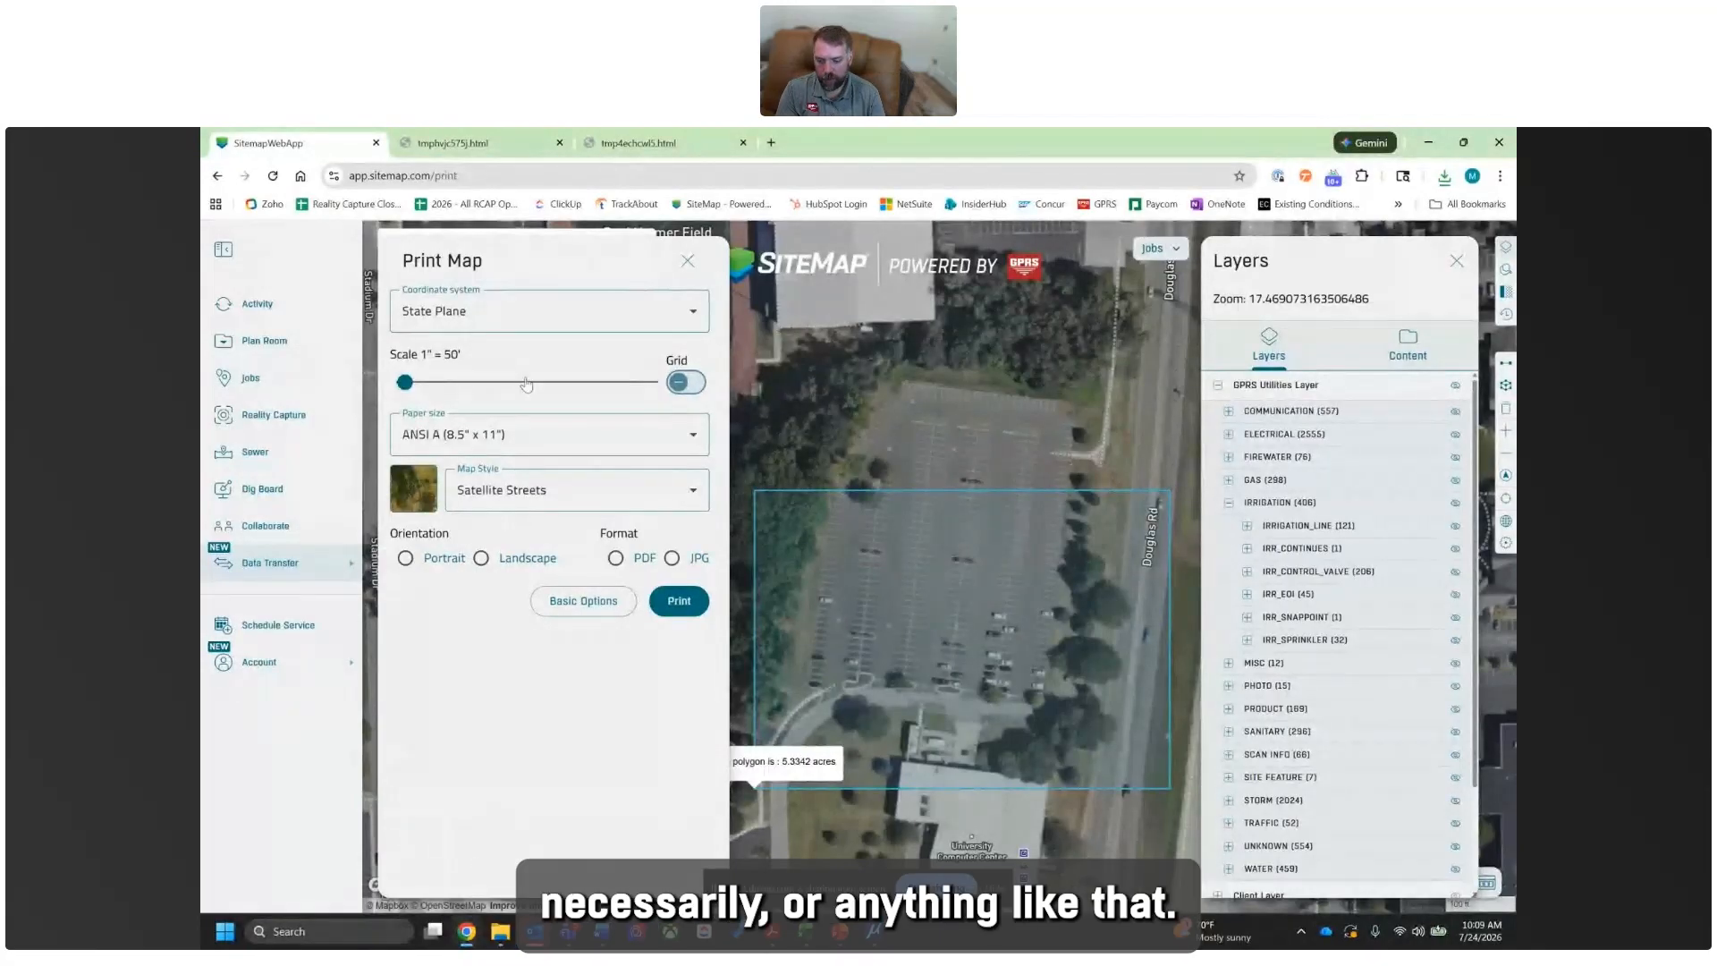
- Set the print scale to 1" = 100' and the paper size to ANSI B (11" x 17")
left_click(498, 438)
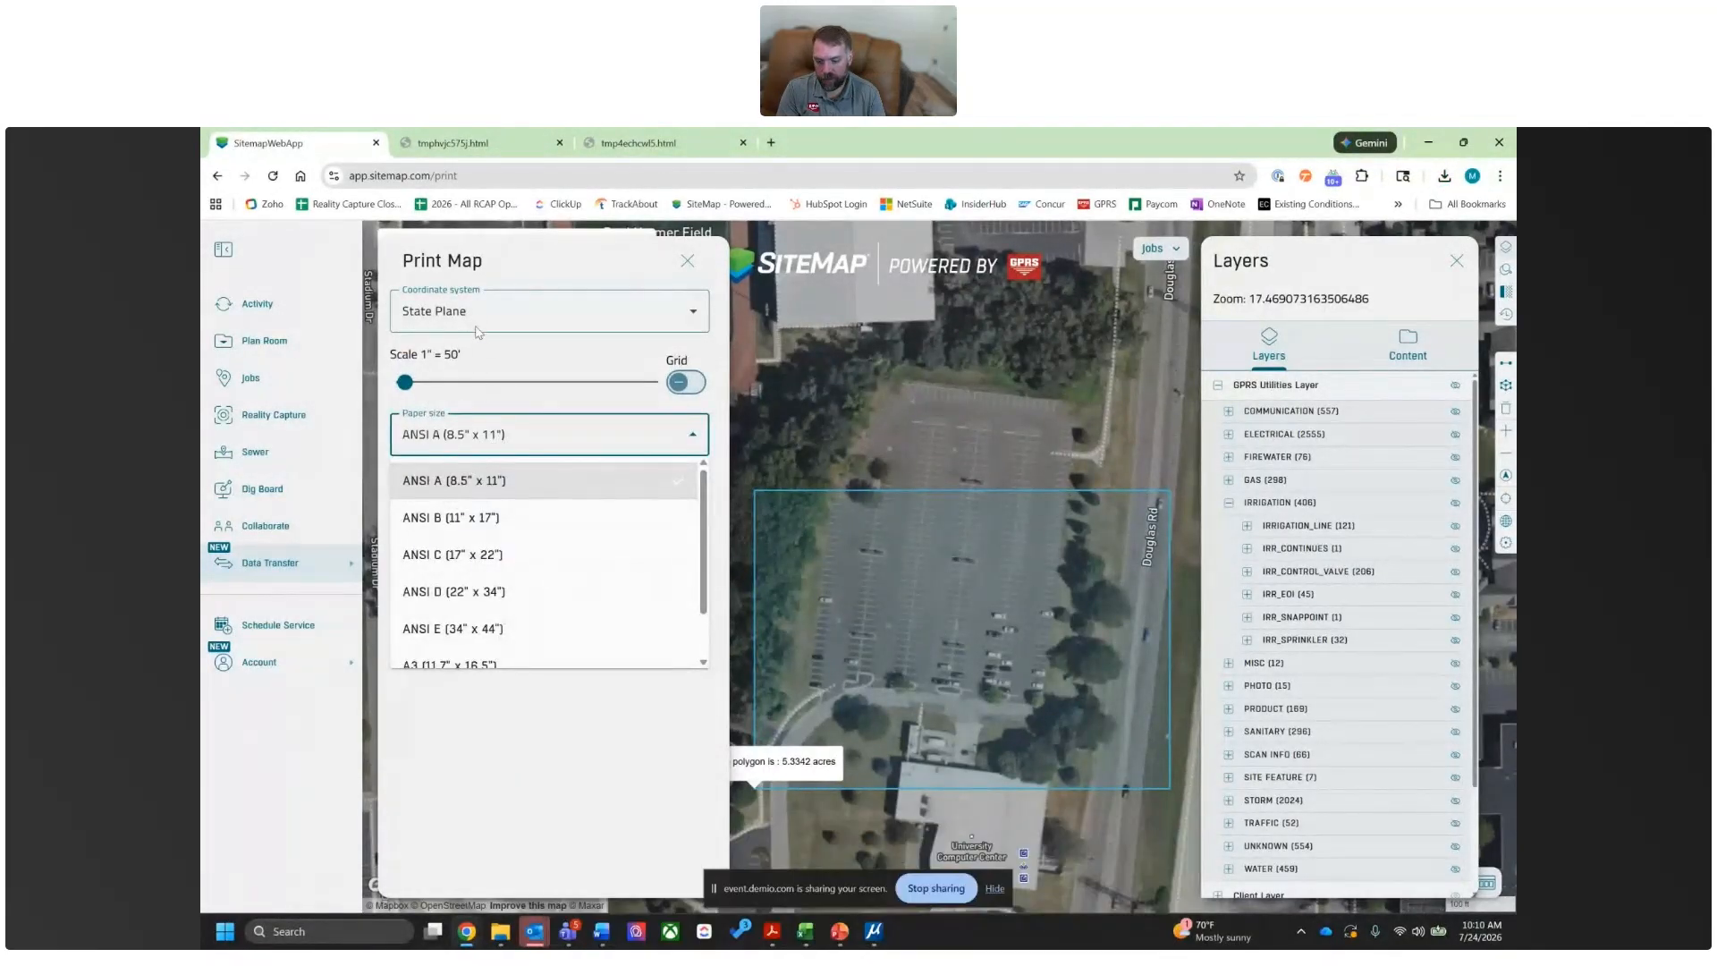
left_click(500, 356)
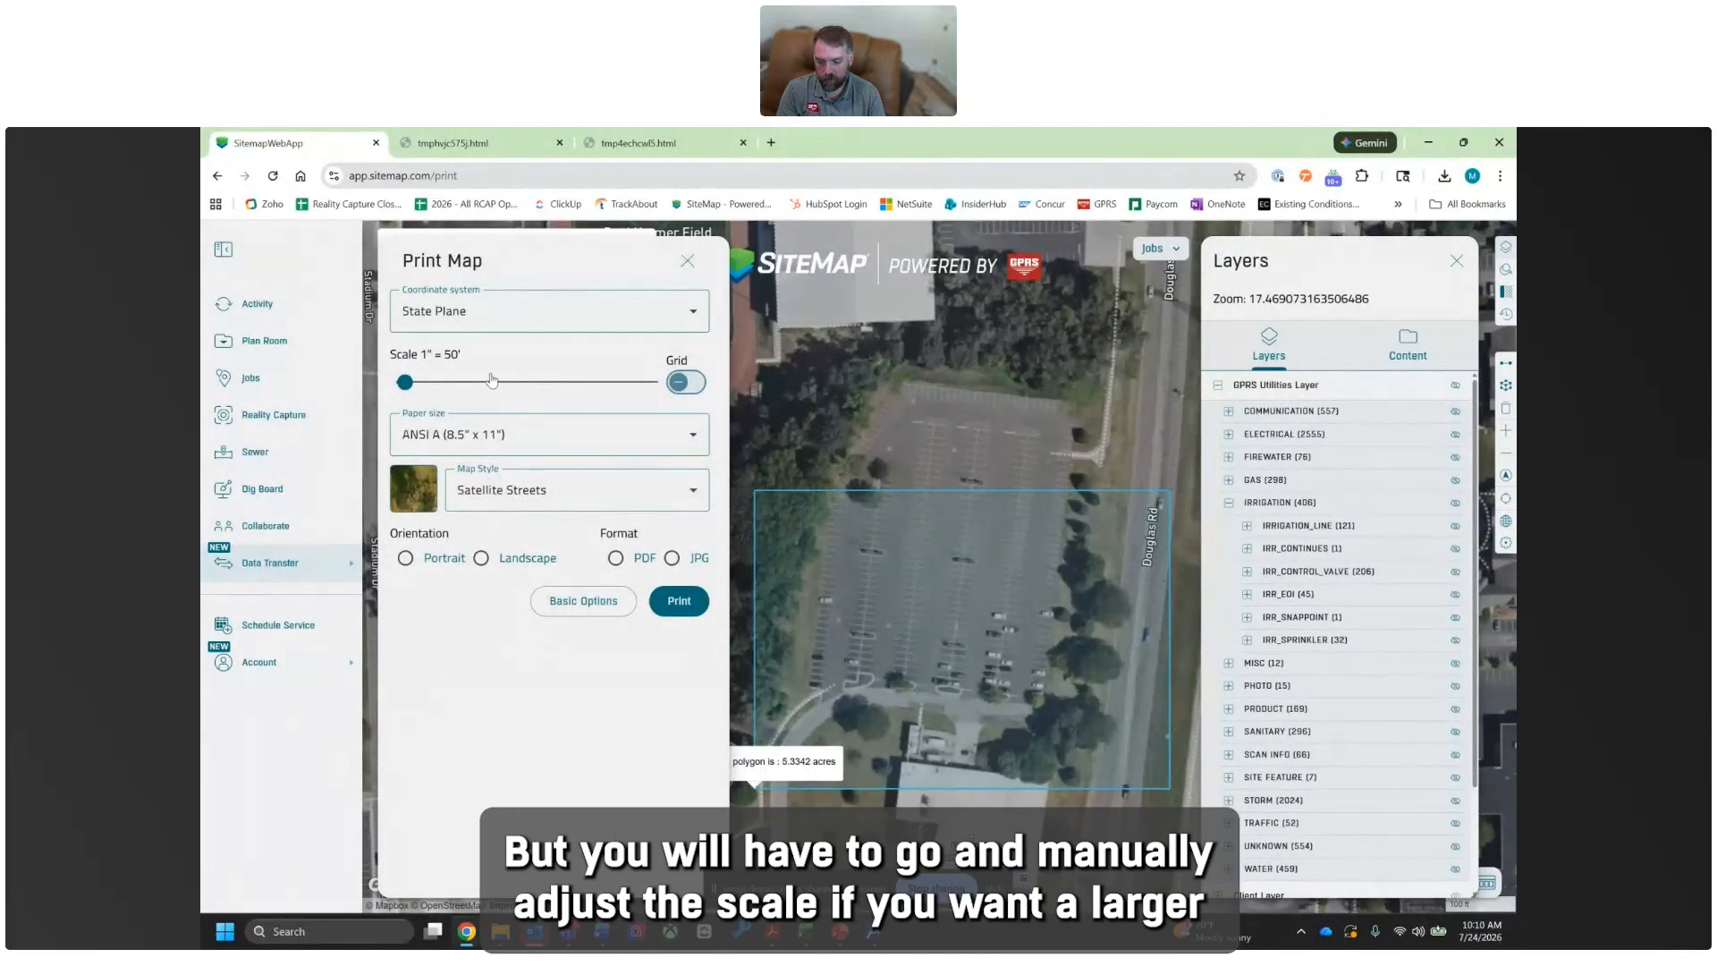
mouse_move(411, 380)
left_click_drag(411, 381, 425, 382)
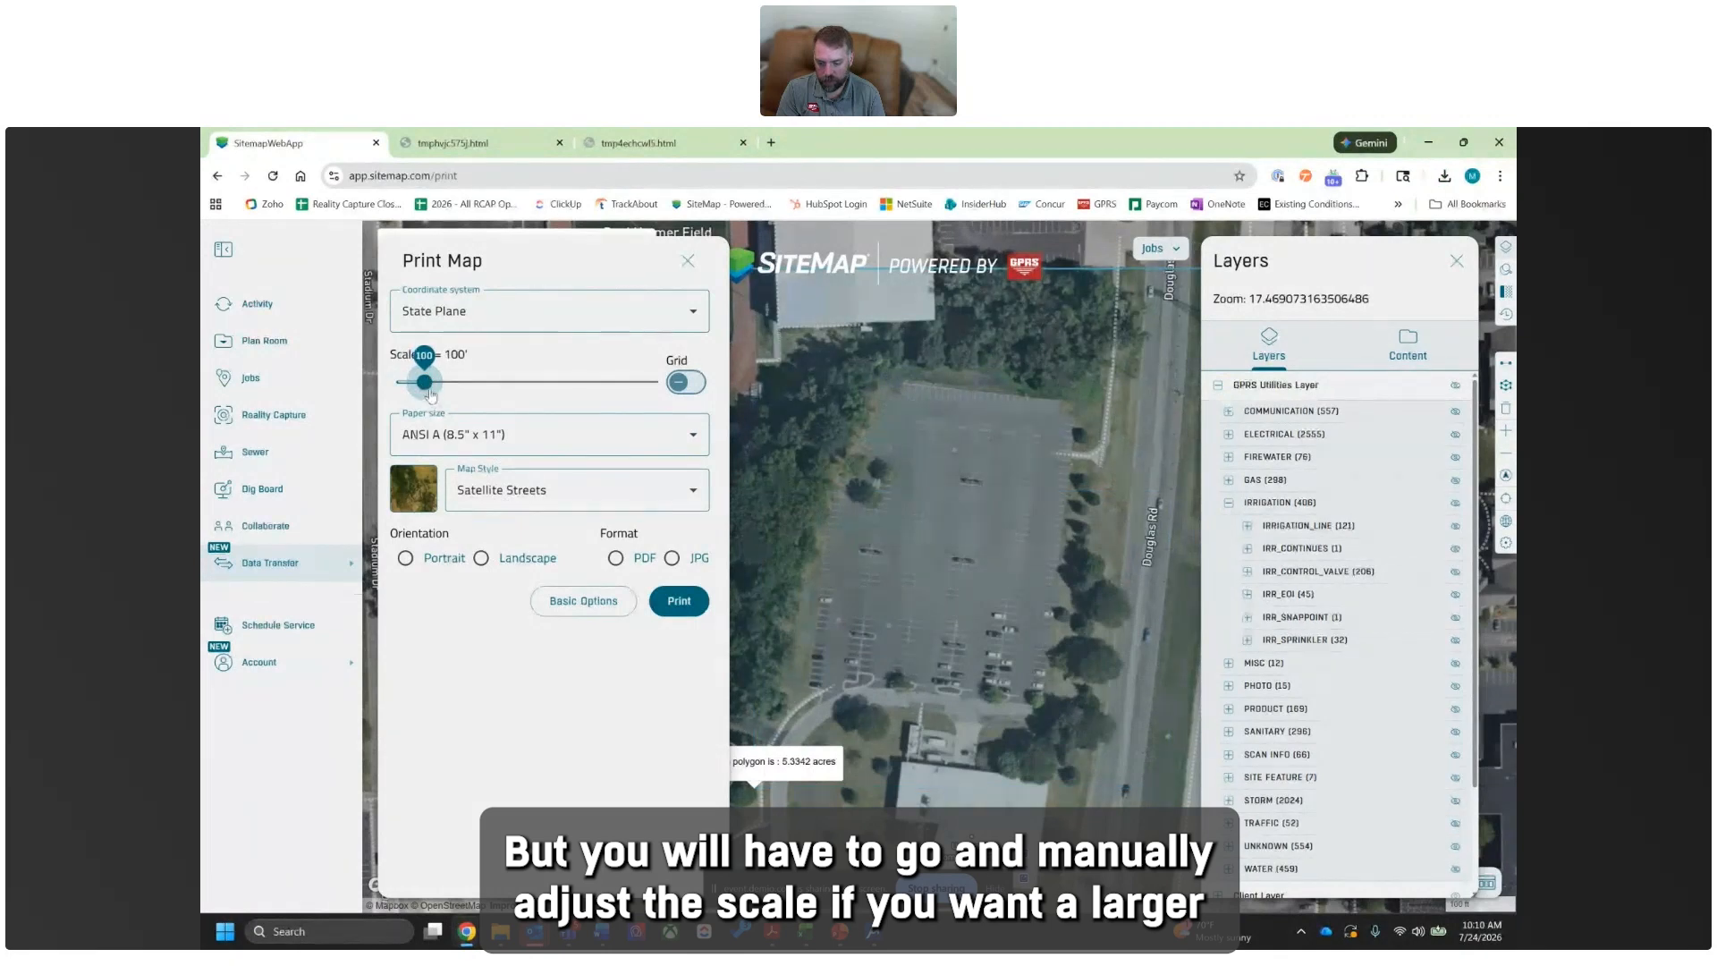
left_click(441, 432)
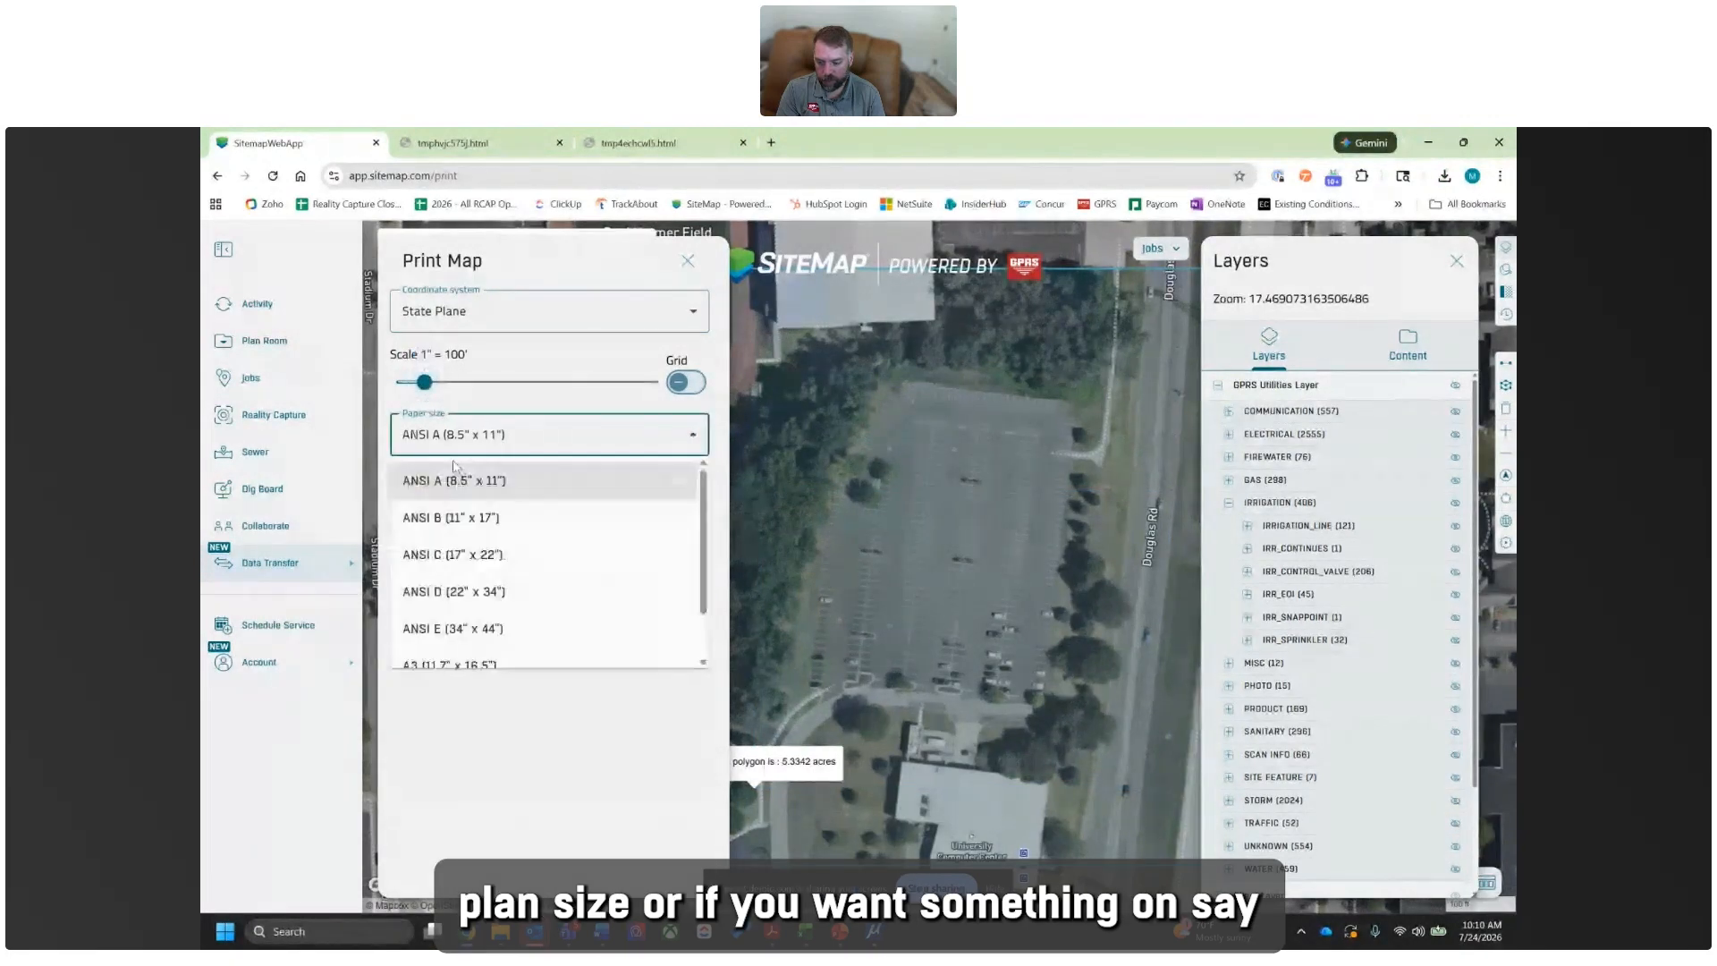
left_click(458, 509)
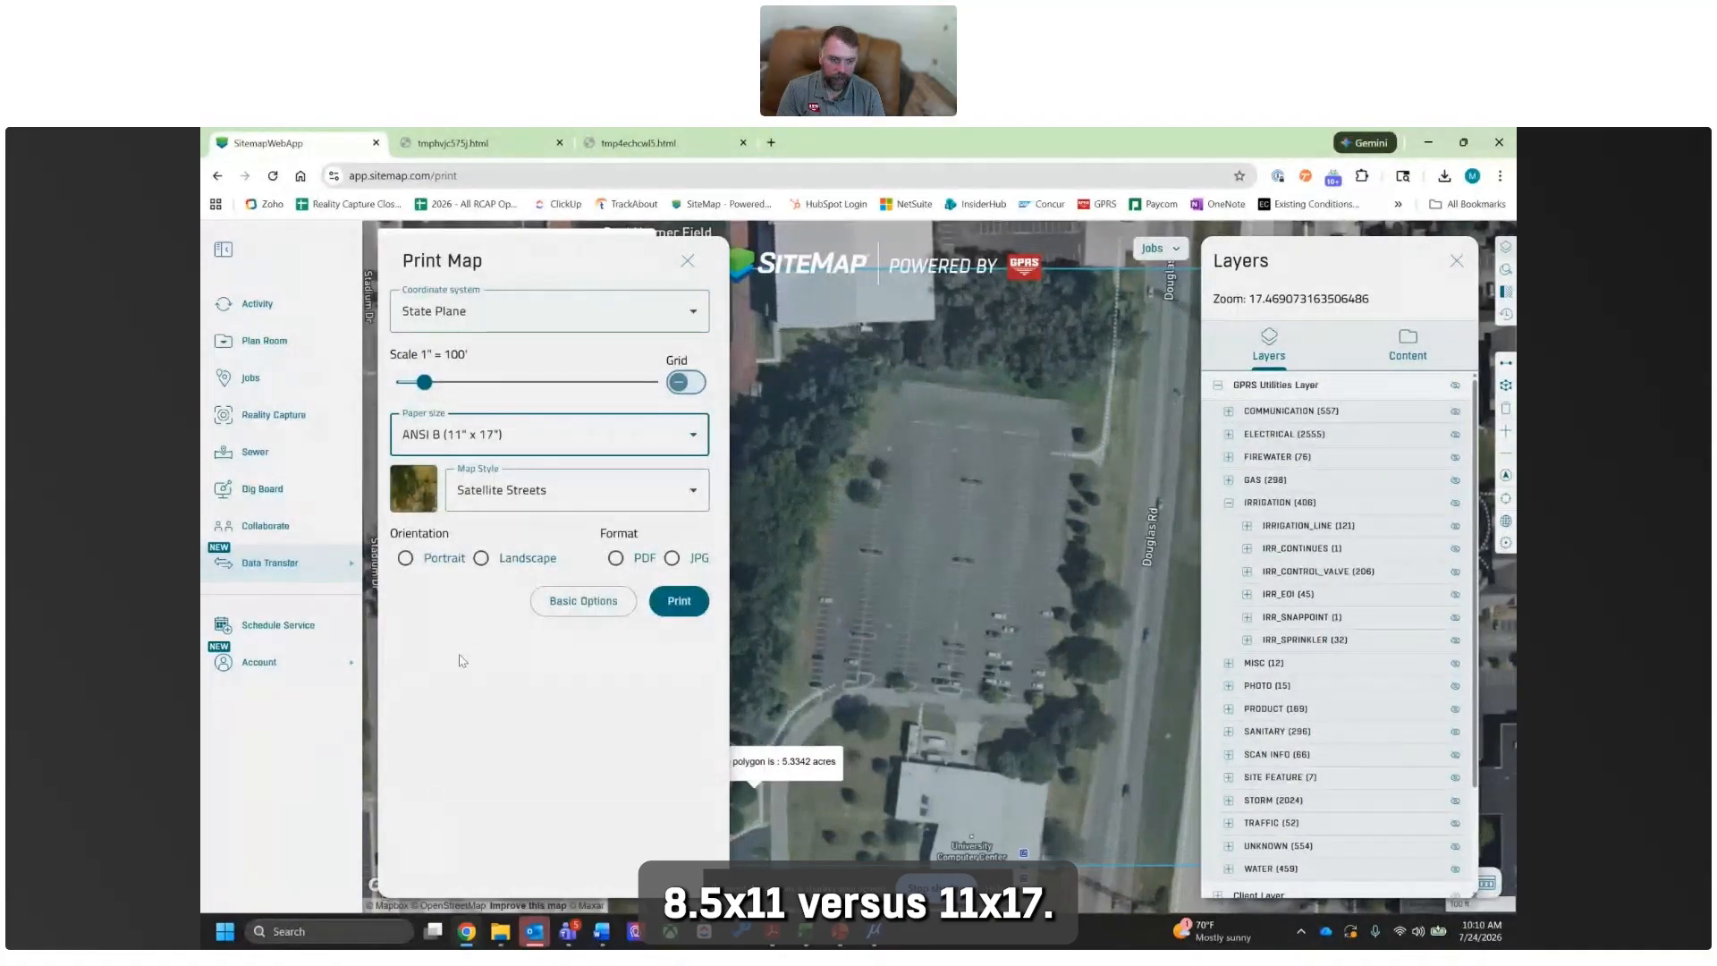
left_click(515, 439)
left_click(464, 787)
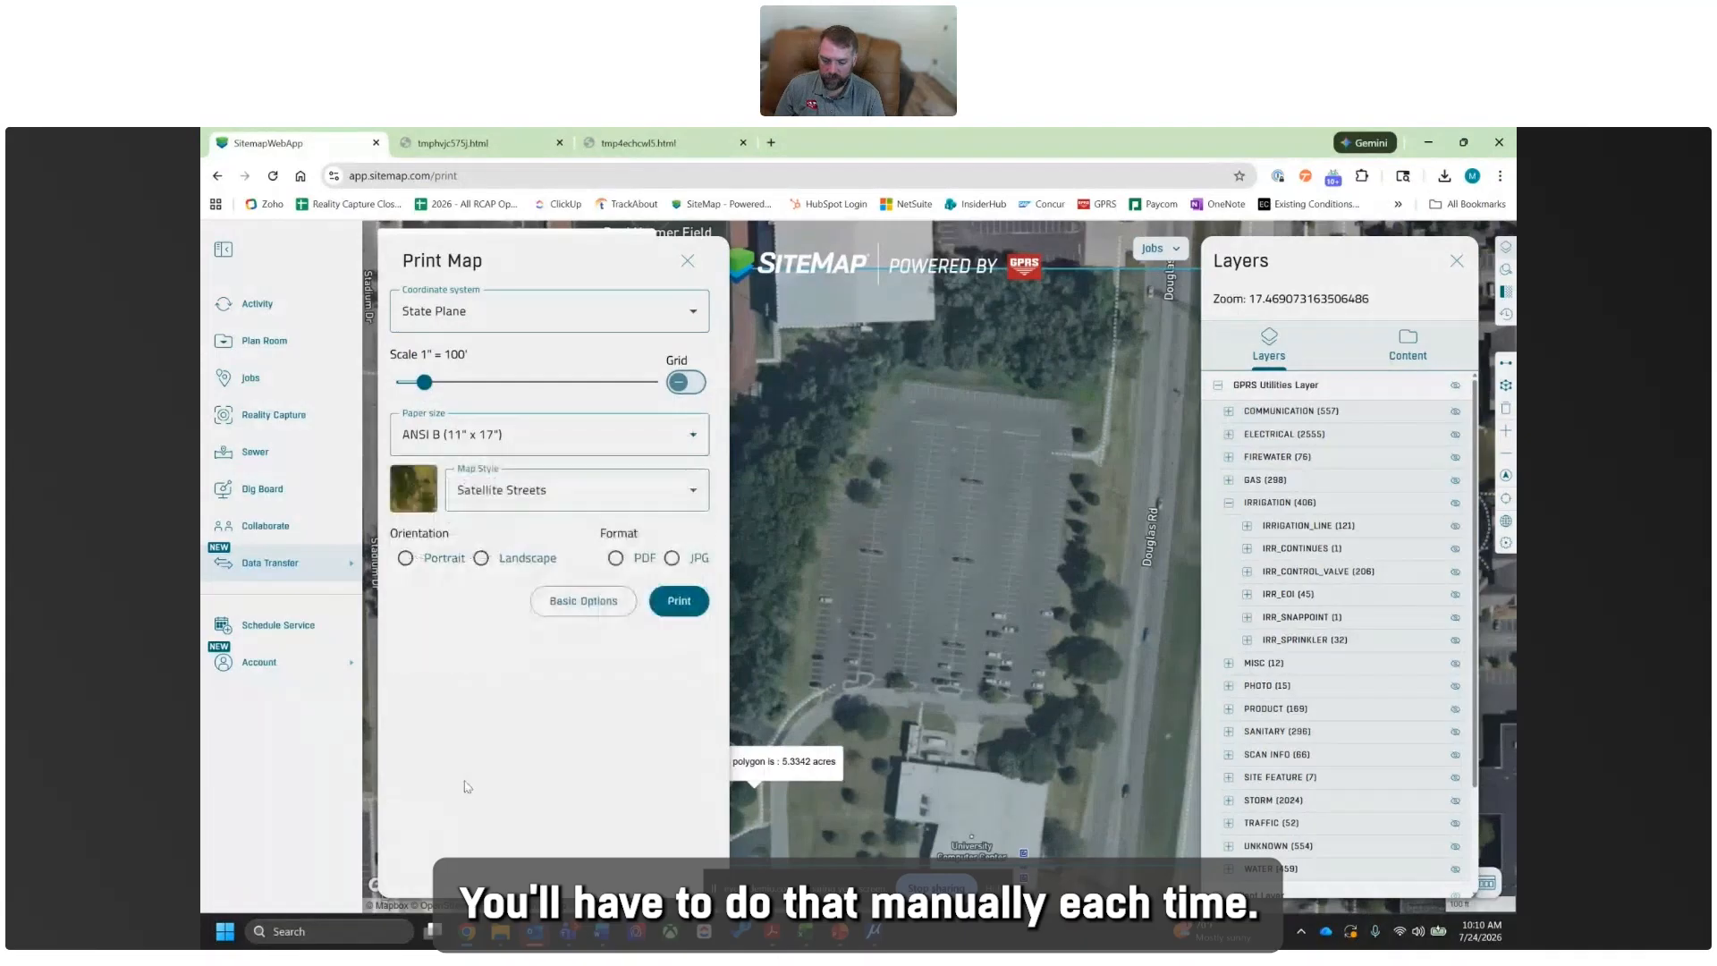